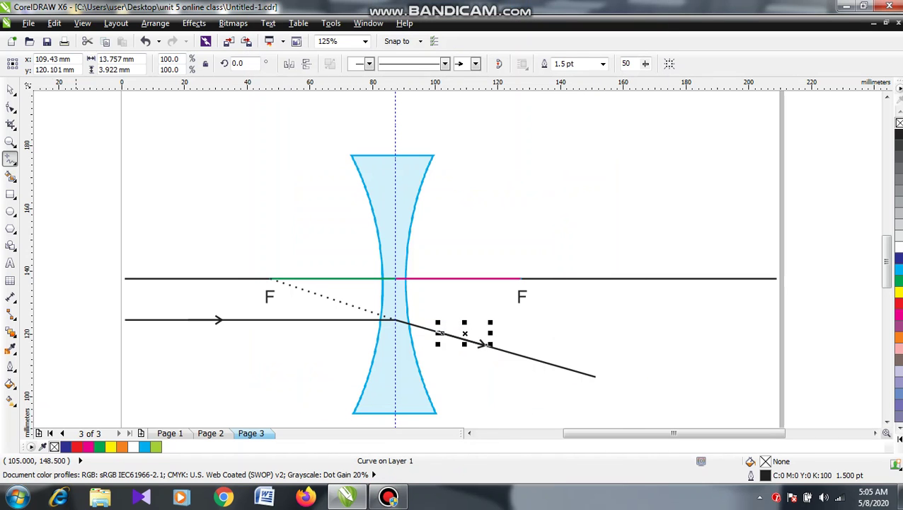
# Delete the old incident ray and its arrowhead
pyautogui.press('space')
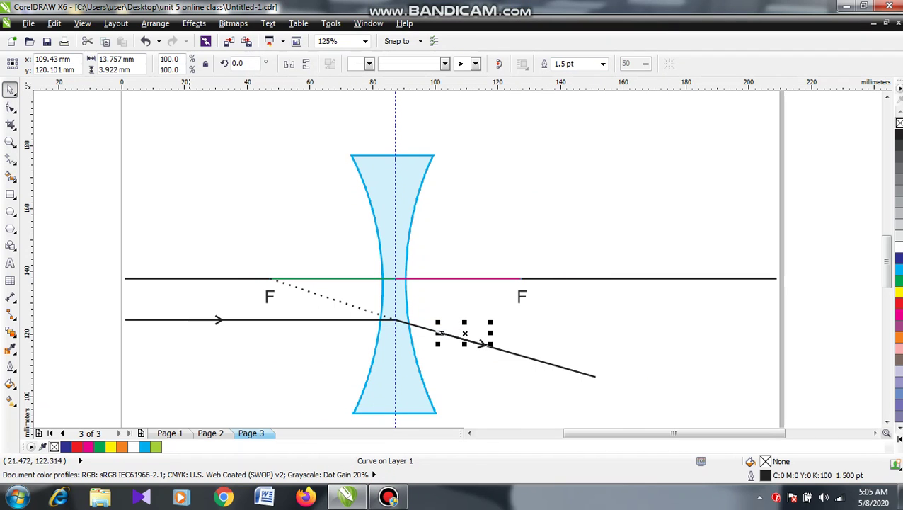
pyautogui.press('Escape')
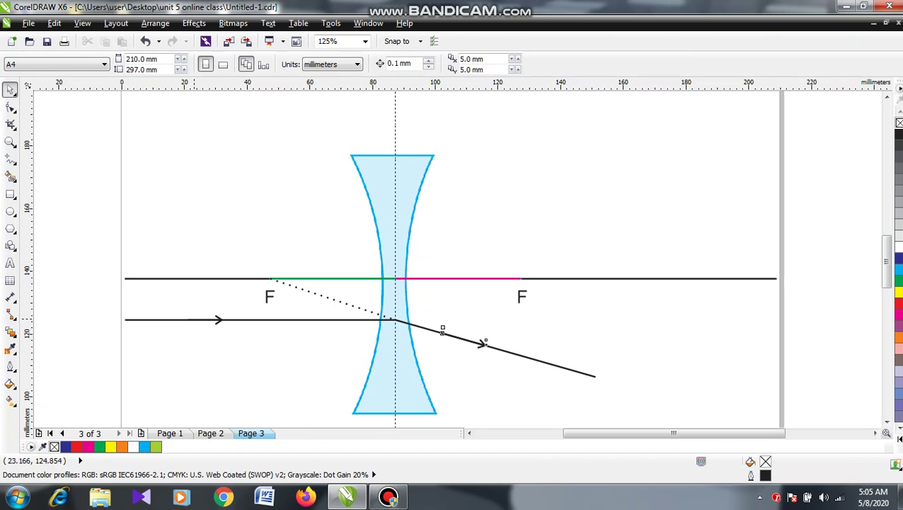
pyautogui.scroll(2, 190, 317)
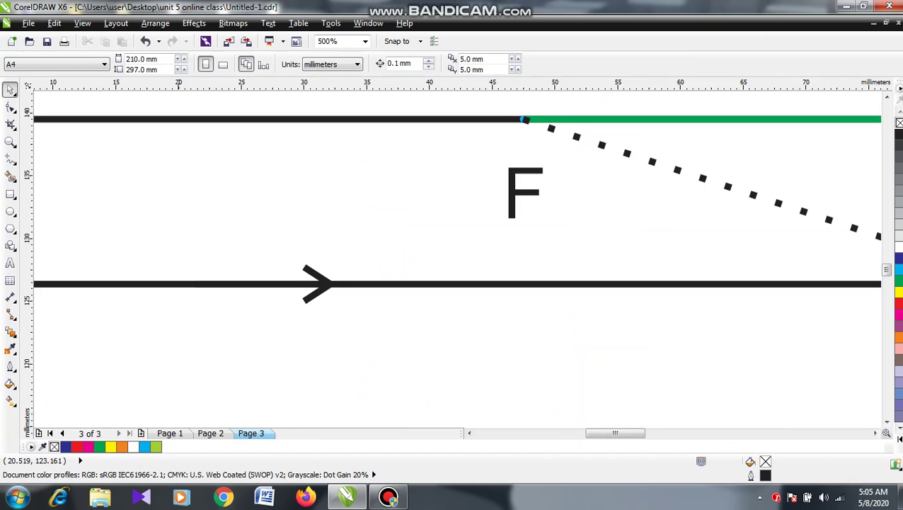
pyautogui.click(206, 284)
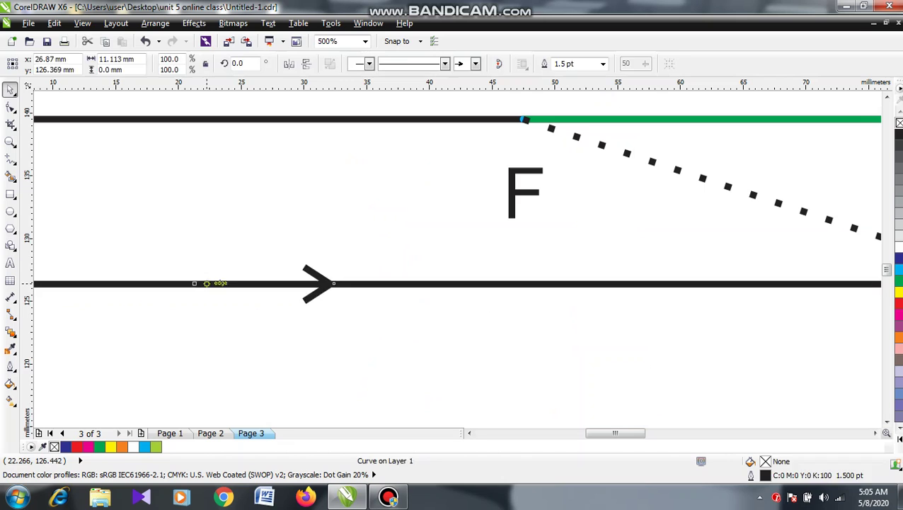
pyautogui.press('Delete')
pyautogui.click(197, 281)
pyautogui.press('Escape')
# Delete the refracted ray, its arrowhead and the dotted line back to F
pyautogui.scroll(-3, 197, 283)
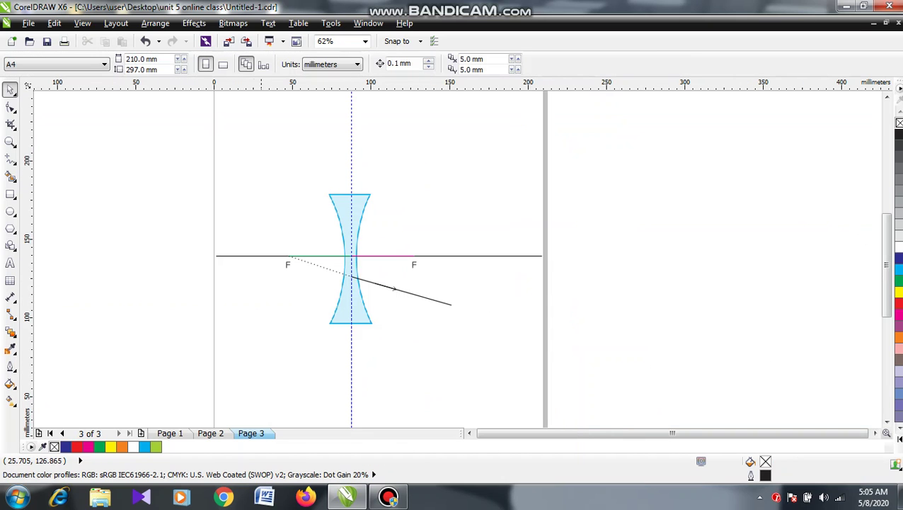
pyautogui.click(380, 284)
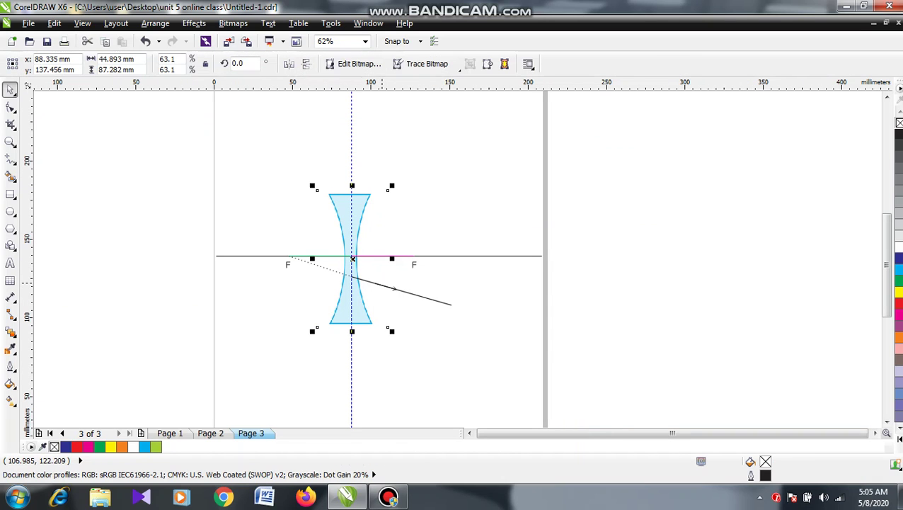
pyautogui.click(382, 286)
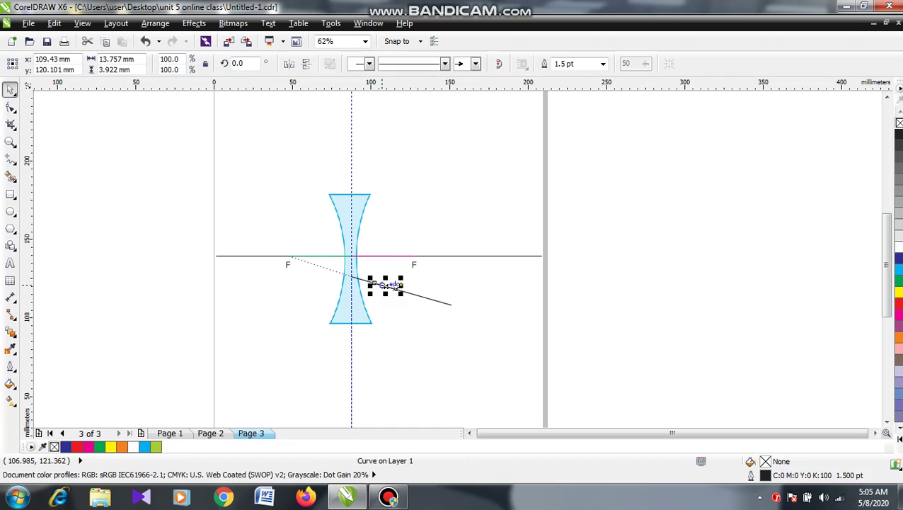
pyautogui.press('Escape')
pyautogui.click(379, 284)
pyautogui.click(380, 284)
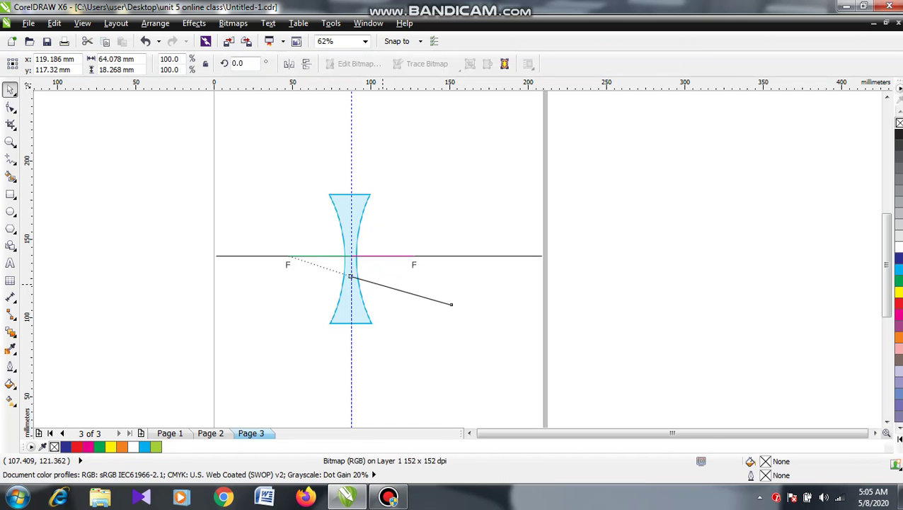
pyautogui.press('Delete')
pyautogui.click(314, 263)
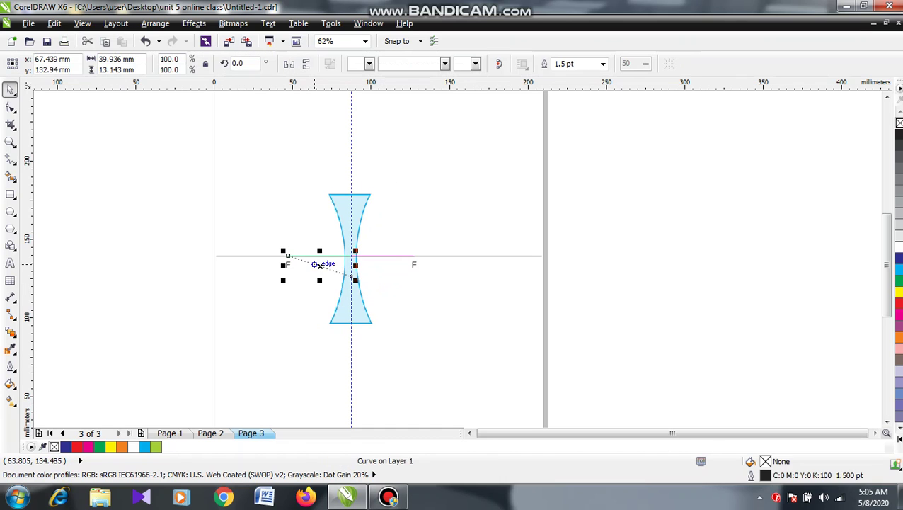
pyautogui.press('Delete')
pyautogui.scroll(2, 276, 210)
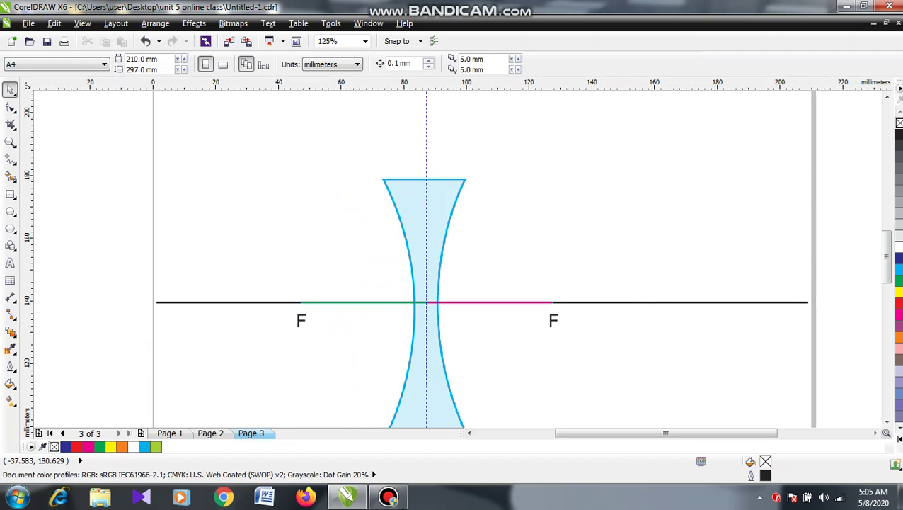
# Draw three horizontal rays above the axis from the left margin to the lens centre line
pyautogui.click(10, 158)
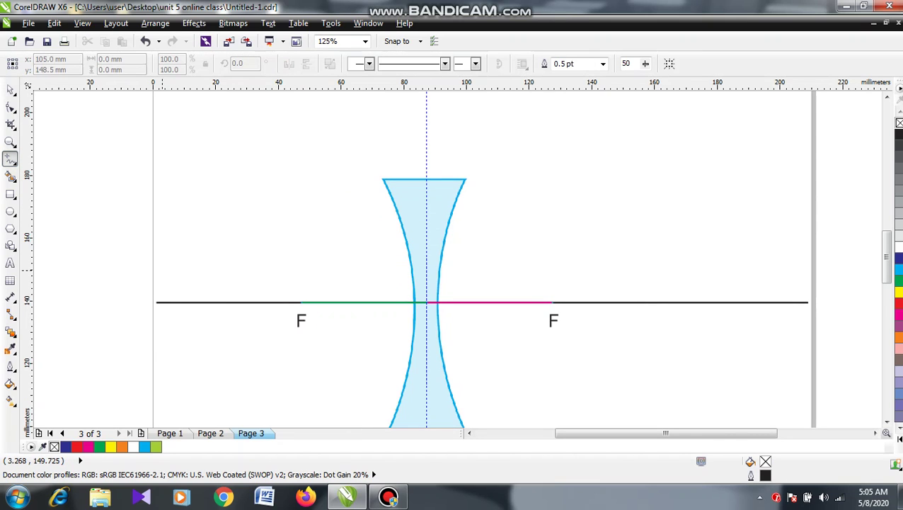
pyautogui.moveTo(243, 270); pyautogui.dragTo(427, 269)
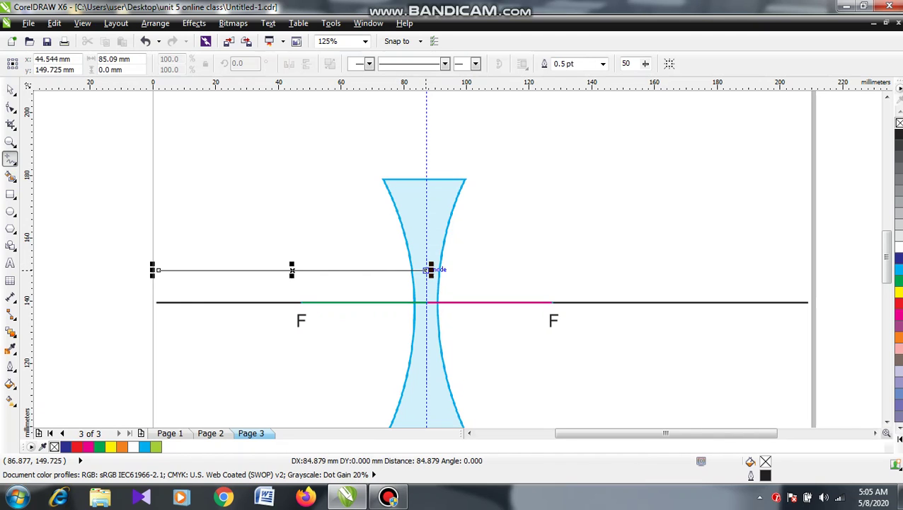
pyautogui.moveTo(160, 231); pyautogui.dragTo(426, 232)
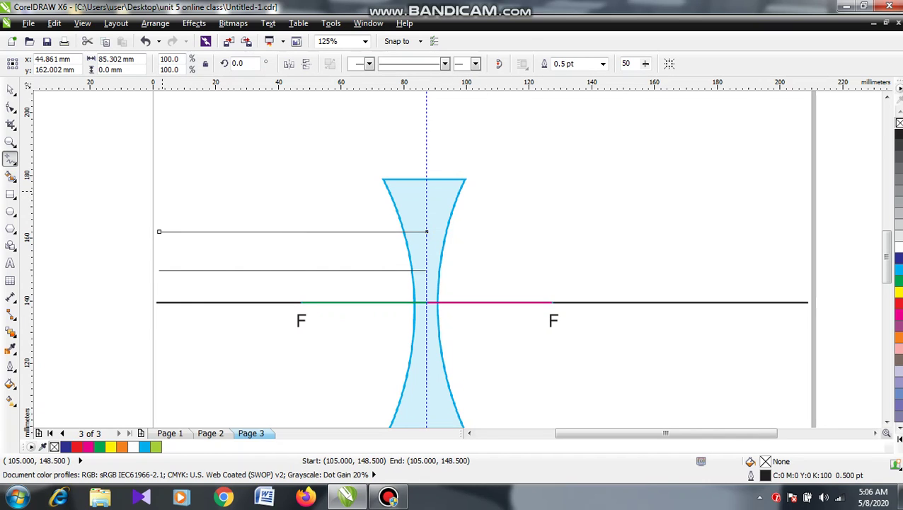
pyautogui.moveTo(157, 193); pyautogui.dragTo(426, 193)
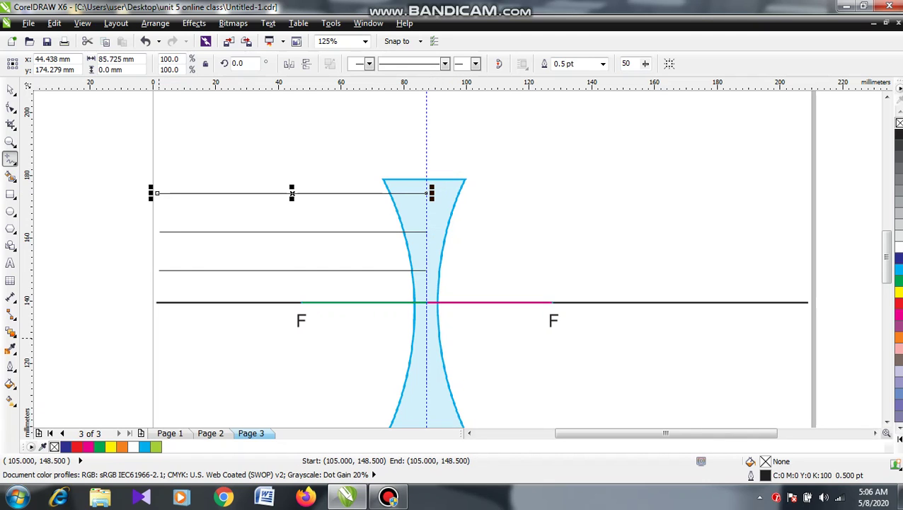
# Draw the horizontal rays below the axis, each ending at the lens centre line
pyautogui.moveTo(158, 338); pyautogui.dragTo(331, 338)
pyautogui.moveTo(415, 338); pyautogui.dragTo(427, 337)
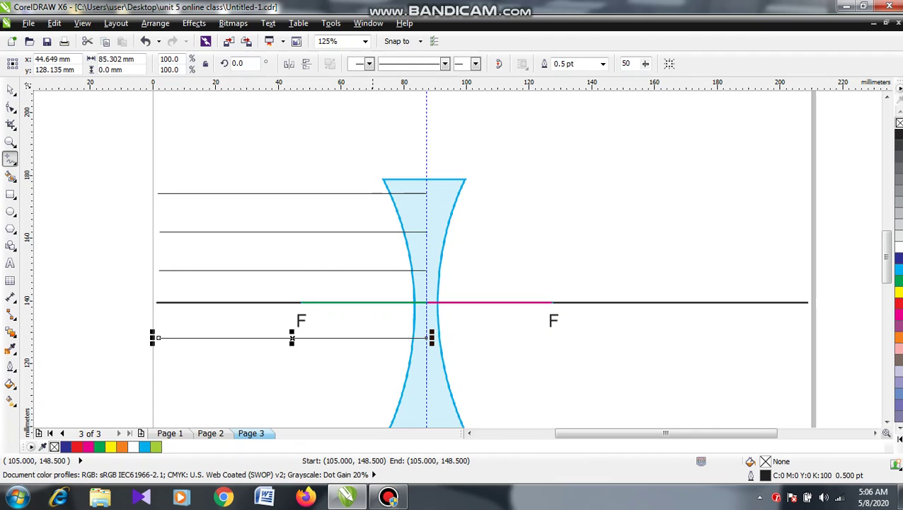
pyautogui.moveTo(158, 380); pyautogui.dragTo(428, 380)
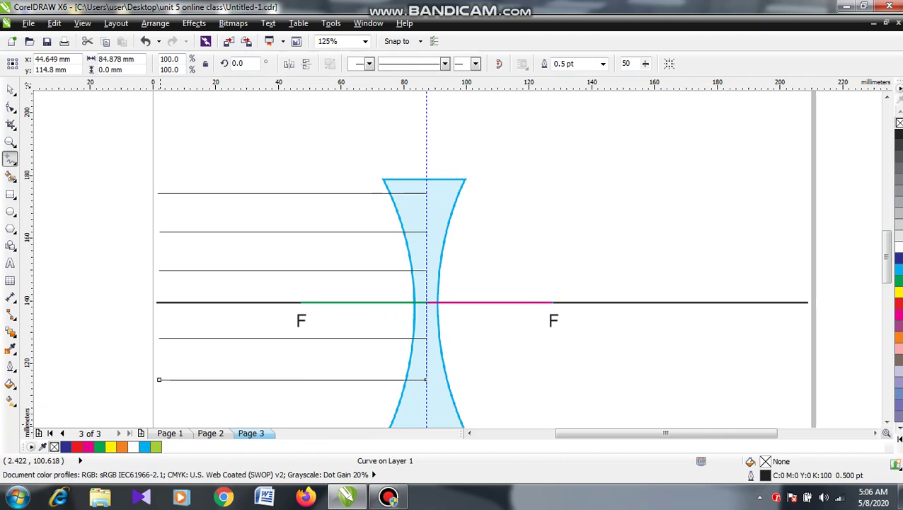
pyautogui.scroll(-2, 160, 382)
pyautogui.moveTo(160, 378)
pyautogui.mouseDown()
pyautogui.moveTo(266, 404)
pyautogui.moveTo(337, 377)
pyautogui.moveTo(428, 377)
pyautogui.mouseUp()
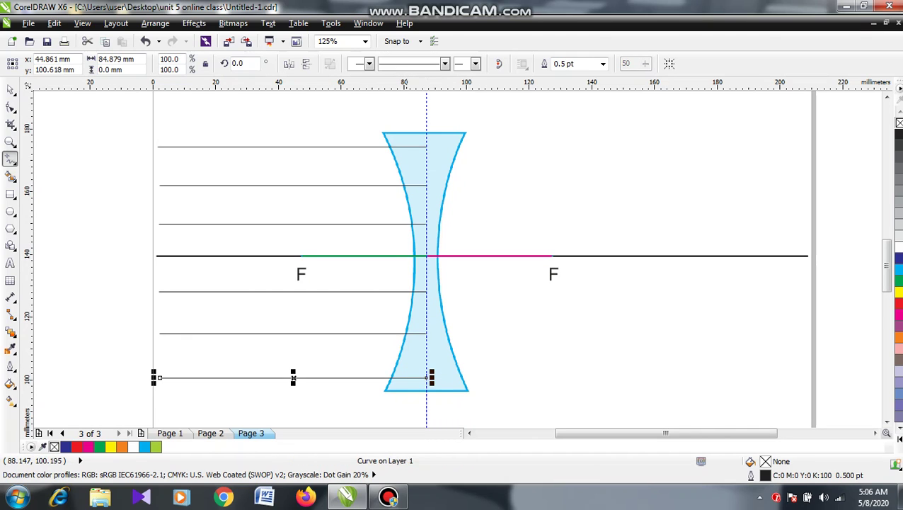
# Draw a straight line from the left F point to where the top ray meets the lens
pyautogui.scroll(2, 430, 131)
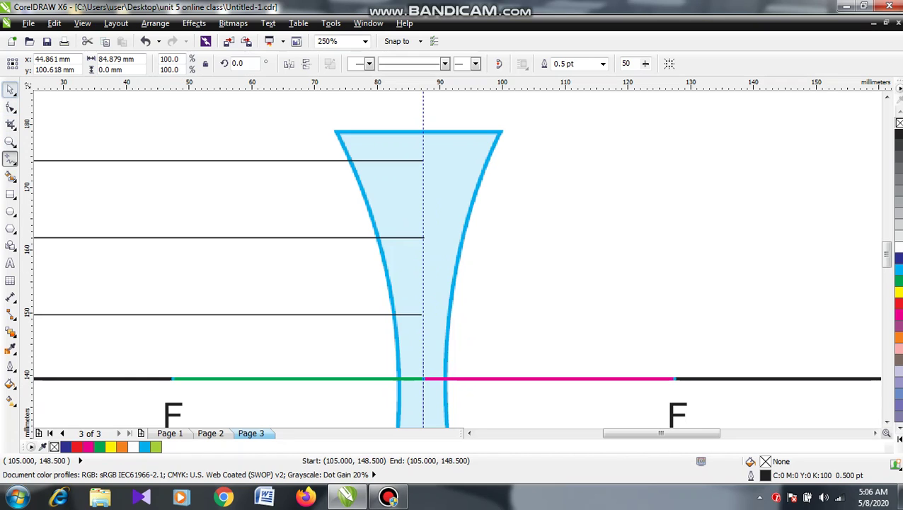
pyautogui.click(10, 89)
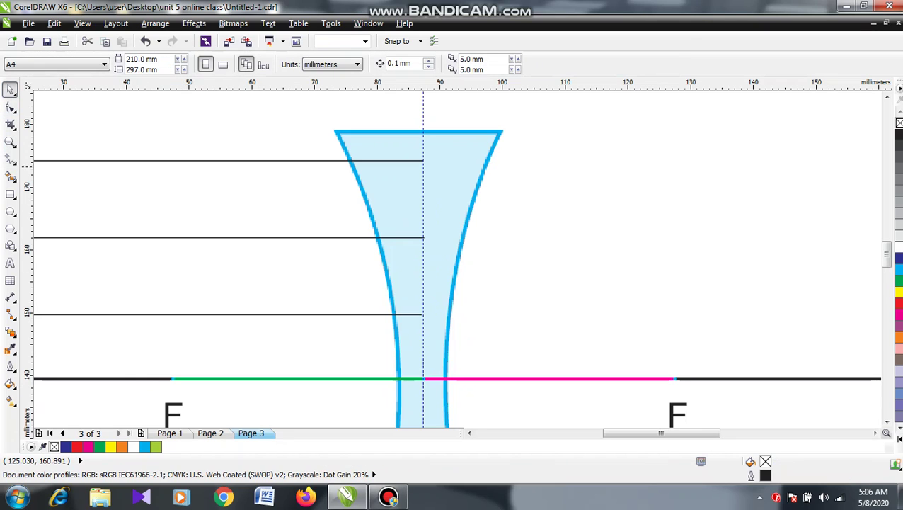
pyautogui.click(10, 158)
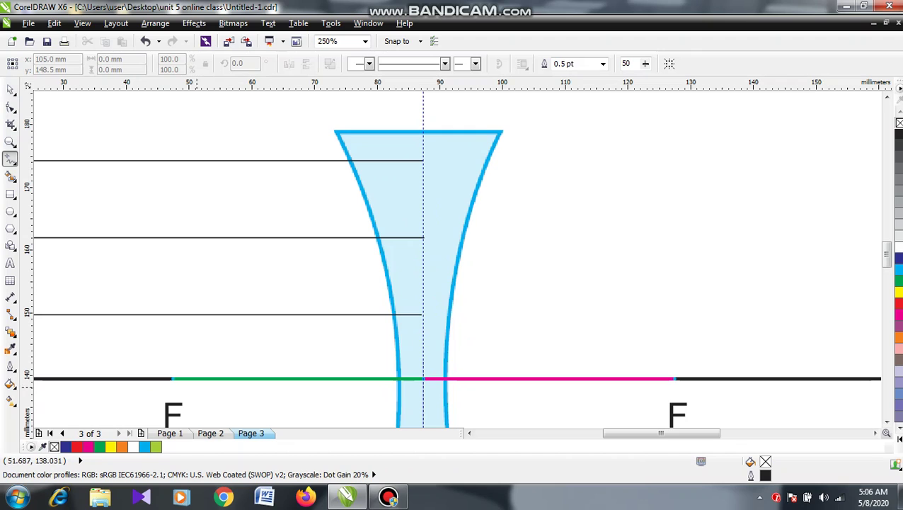
pyautogui.click(174, 377)
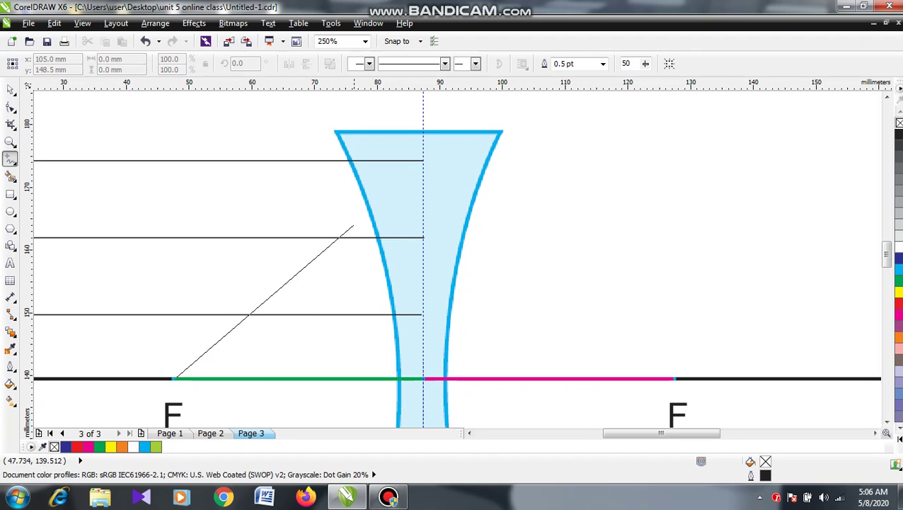
pyautogui.click(424, 160)
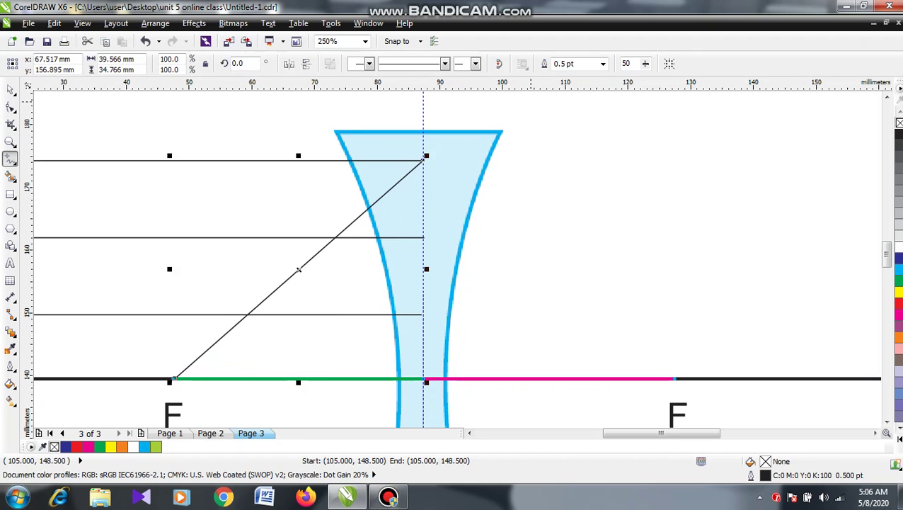
pyautogui.click(603, 63)
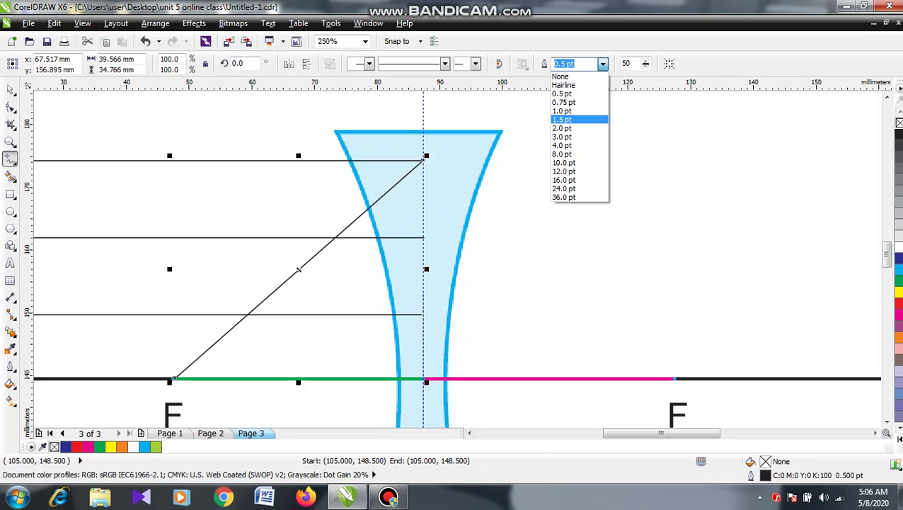
pyautogui.click(562, 94)
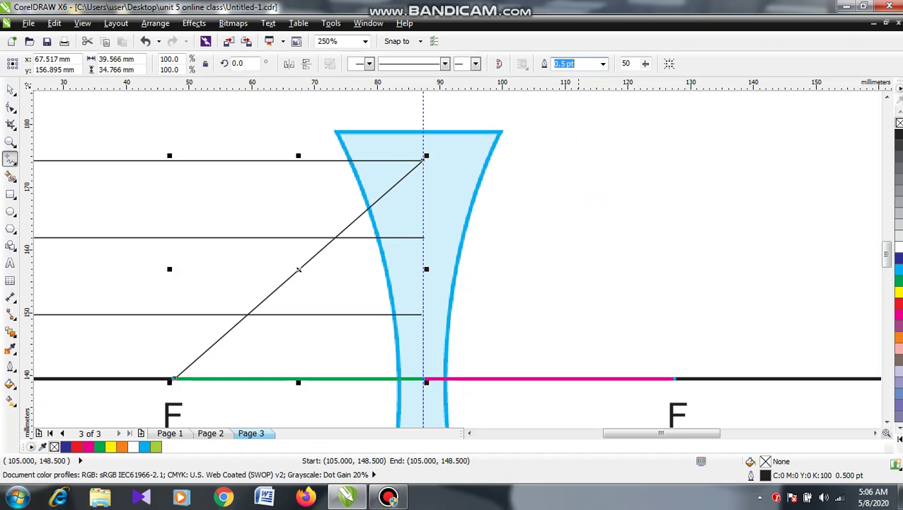
pyautogui.press('Escape')
# Remove a stray short diagonal right of the lens, undoing both diagonal lines
pyautogui.hscroll(-2, 523, 254)
pyautogui.moveTo(721, 250); pyautogui.dragTo(607, 342)
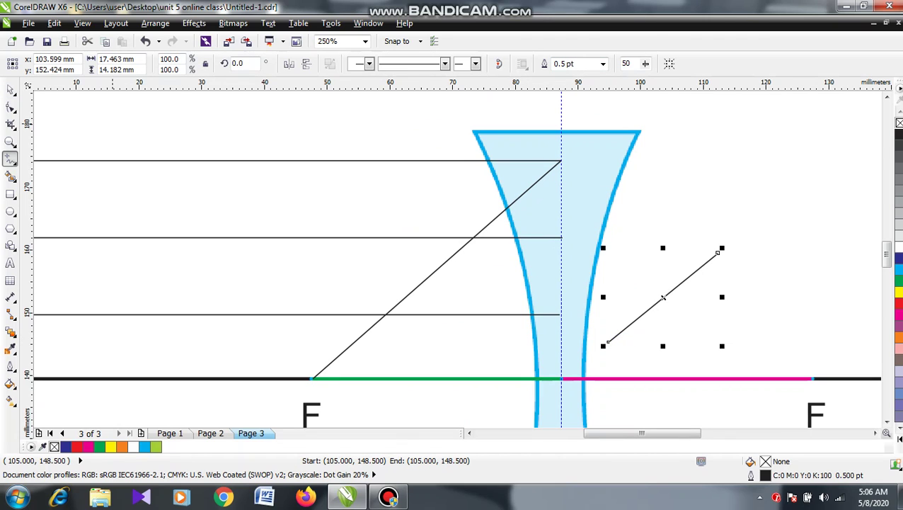
pyautogui.press('Delete')
pyautogui.click(10, 89)
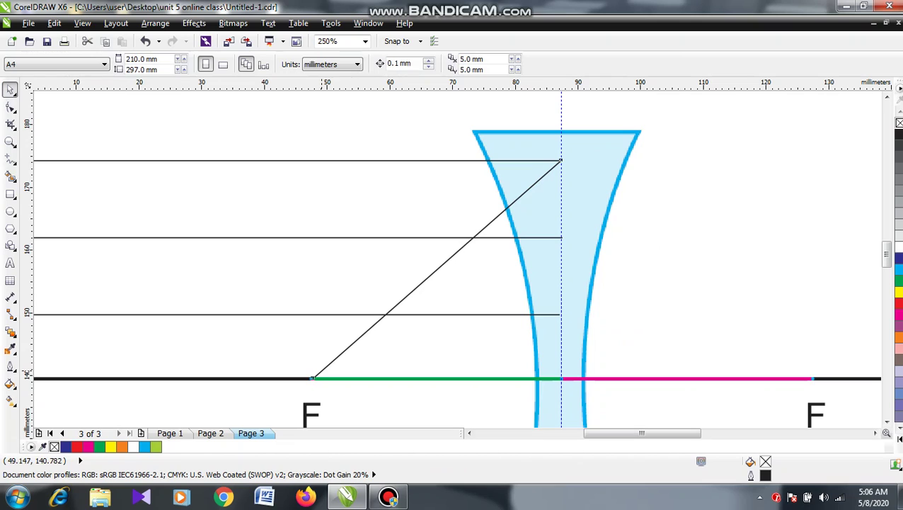
pyautogui.click(320, 370)
pyautogui.hotkey('ctrl', 'z')
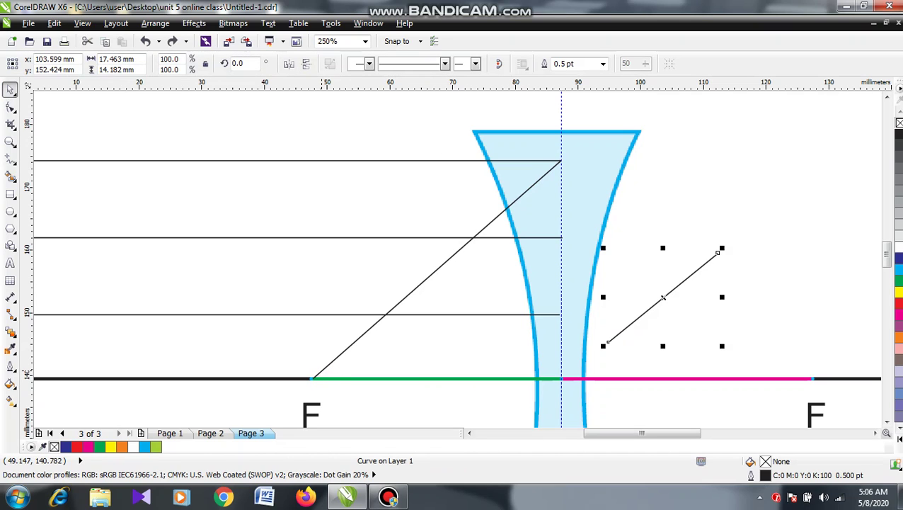
pyautogui.hotkey('ctrl', 'z')
pyautogui.hotkey('ctrl', 'z')
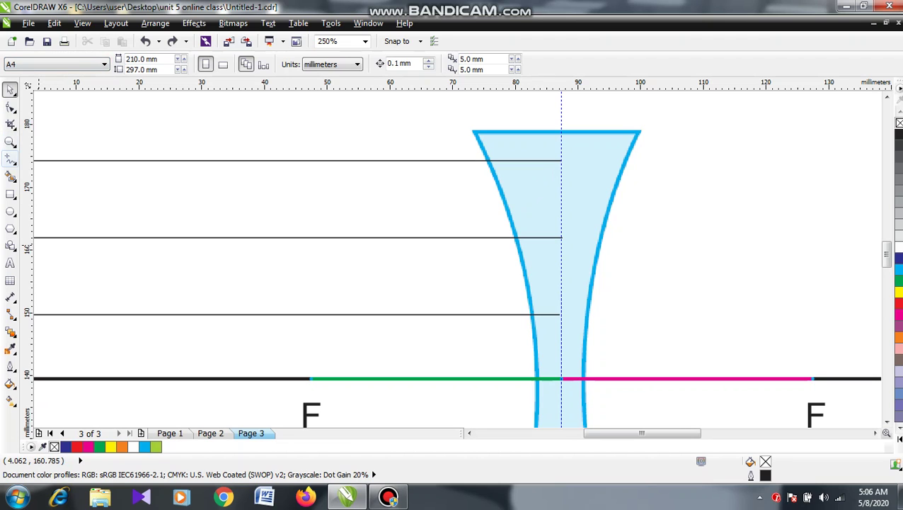
# Redraw the straight line from the left focal point F up to the lens top
pyautogui.click(11, 157)
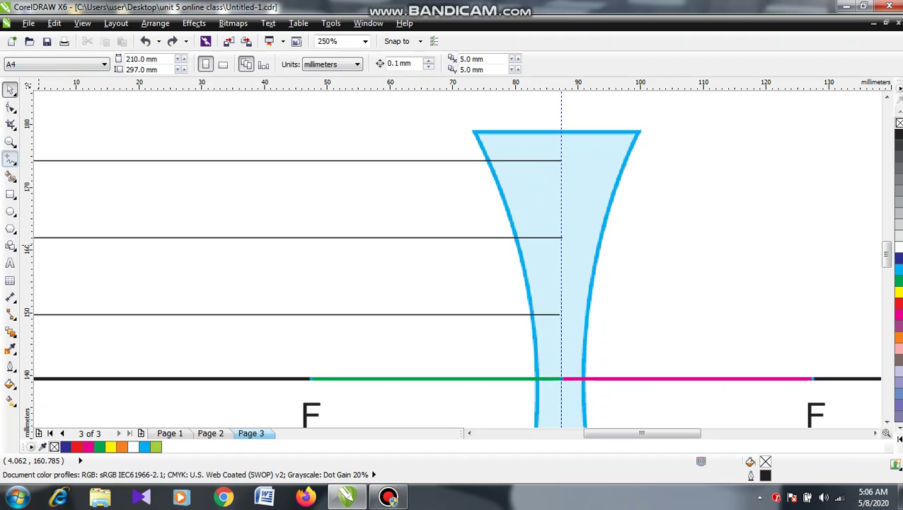
pyautogui.click(310, 378)
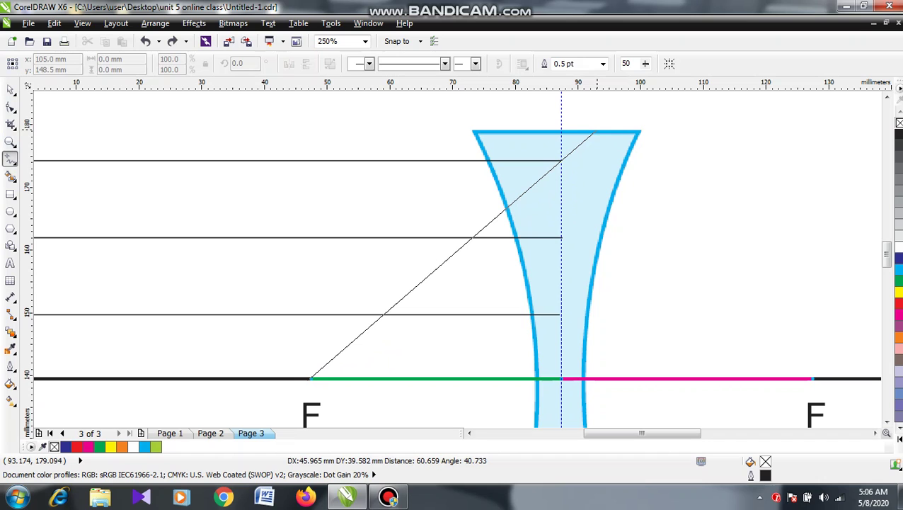
pyautogui.click(595, 131)
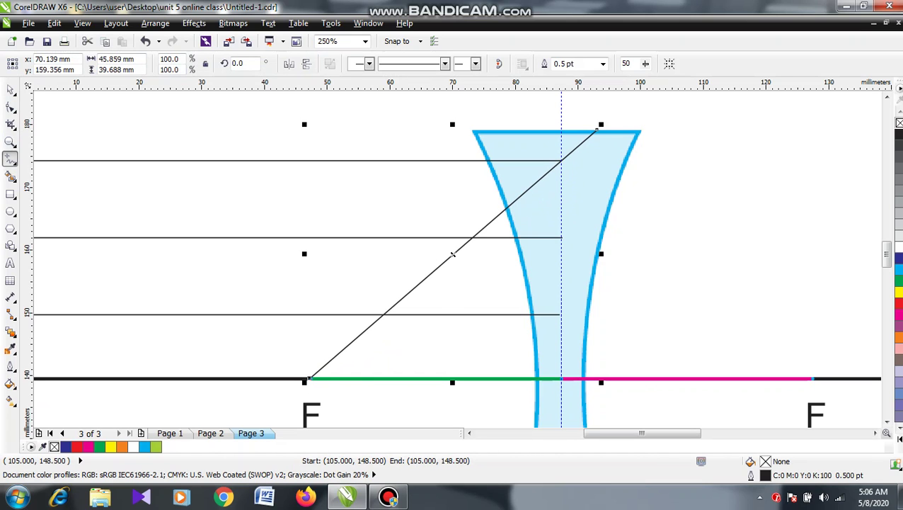
pyautogui.press('space')
pyautogui.scroll(2, 597, 127)
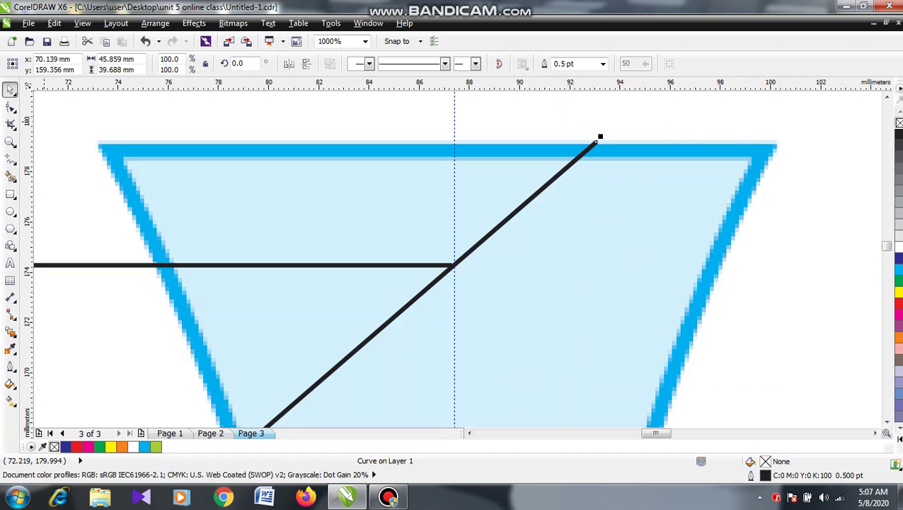
# Move the line's top node onto the top ray's end and make the line dotted
pyautogui.press('F10')
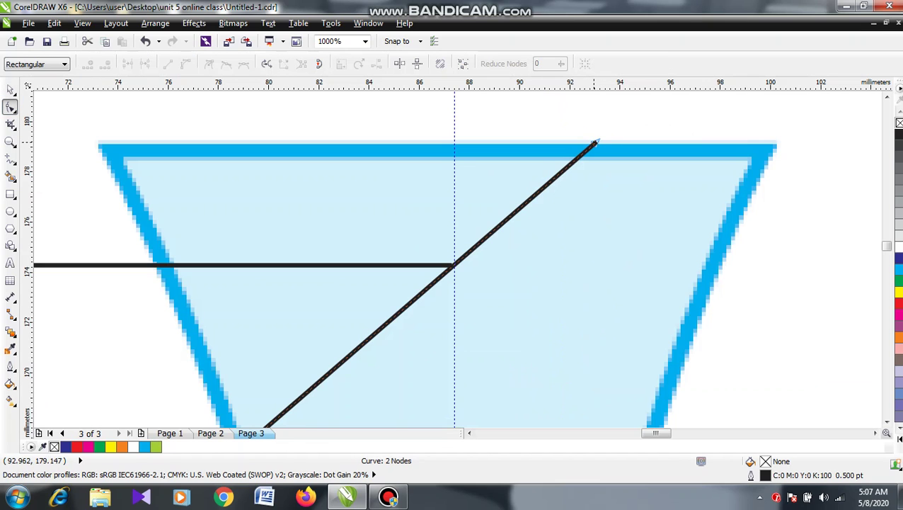
pyautogui.click(594, 143)
pyautogui.moveTo(595, 143); pyautogui.dragTo(452, 264)
pyautogui.scroll(-2, 452, 264)
pyautogui.scroll(-3, 405, 345)
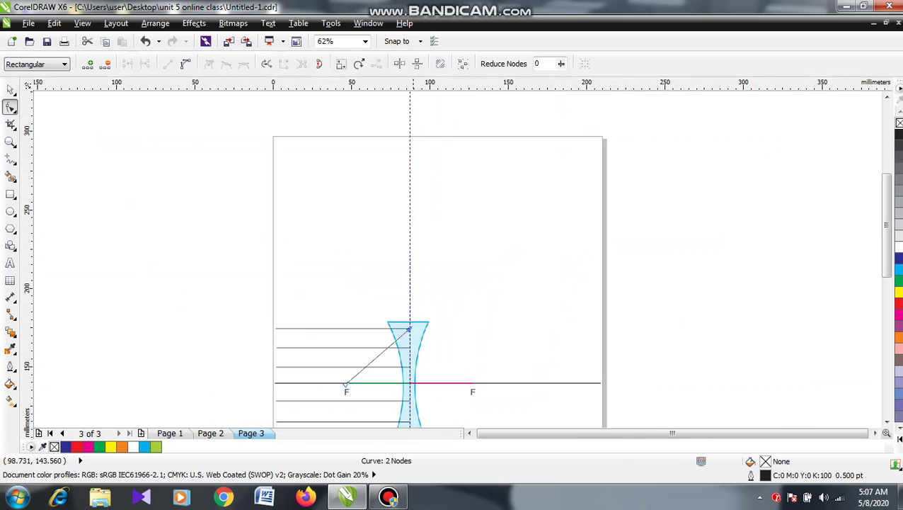
pyautogui.scroll(2, 212, 283)
pyautogui.scroll(1, 195, 233)
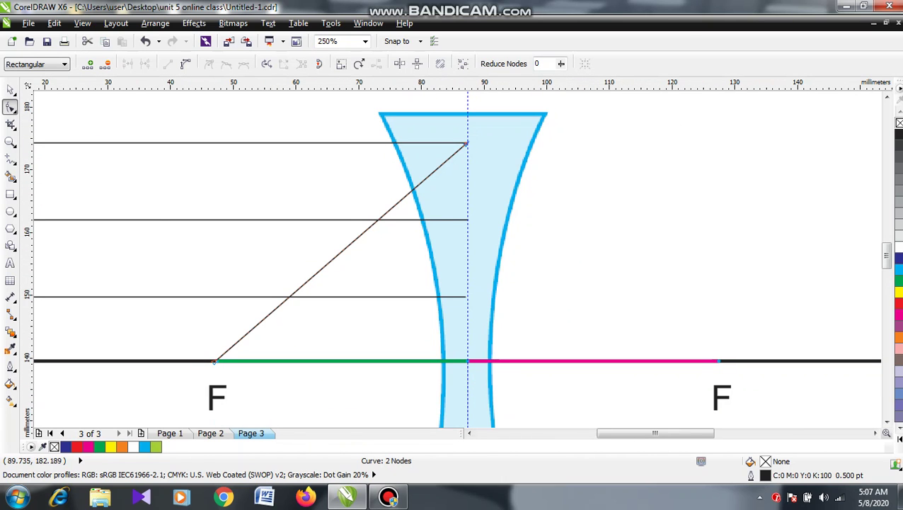
pyautogui.press('space')
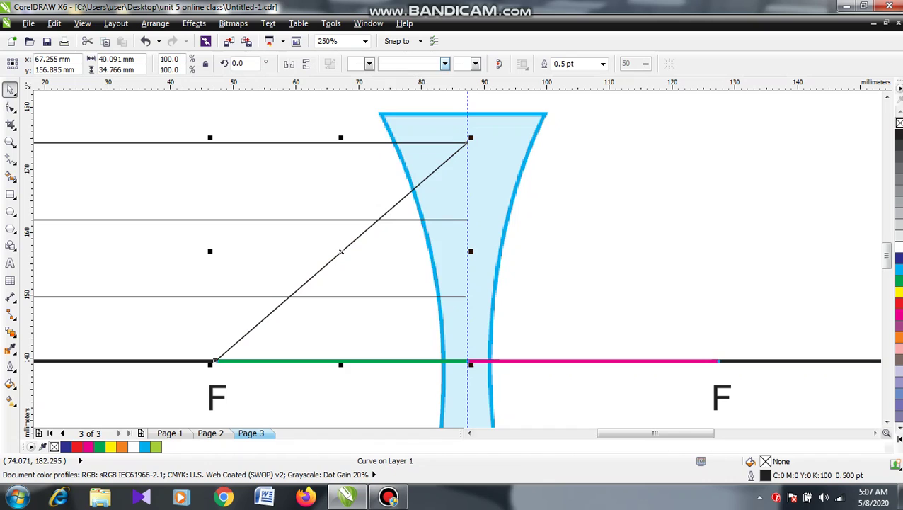
pyautogui.click(445, 64)
pyautogui.click(409, 140)
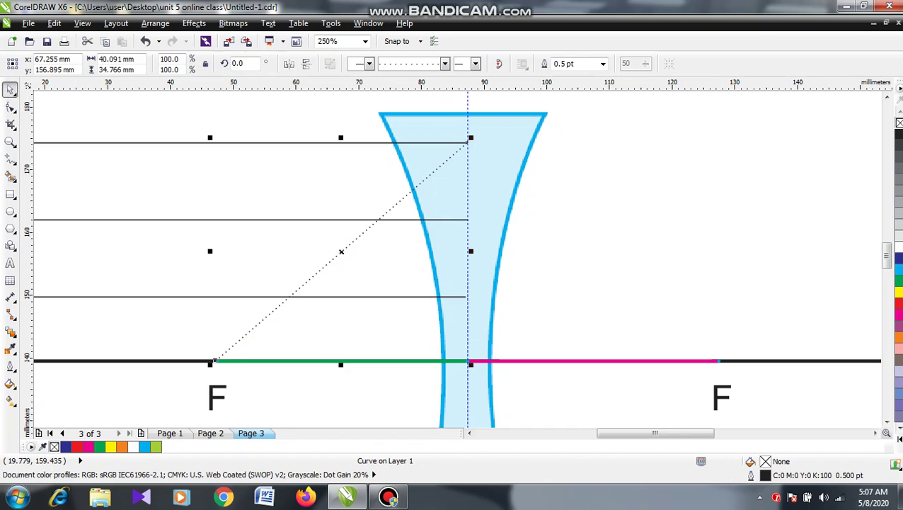
# Draw a dotted line from the left F point to the second ray's end
pyautogui.click(10, 158)
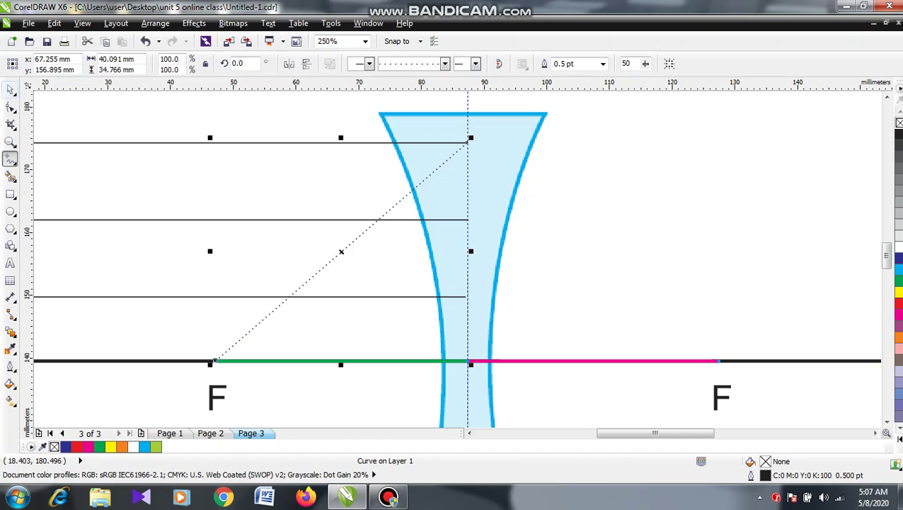
pyautogui.click(10, 90)
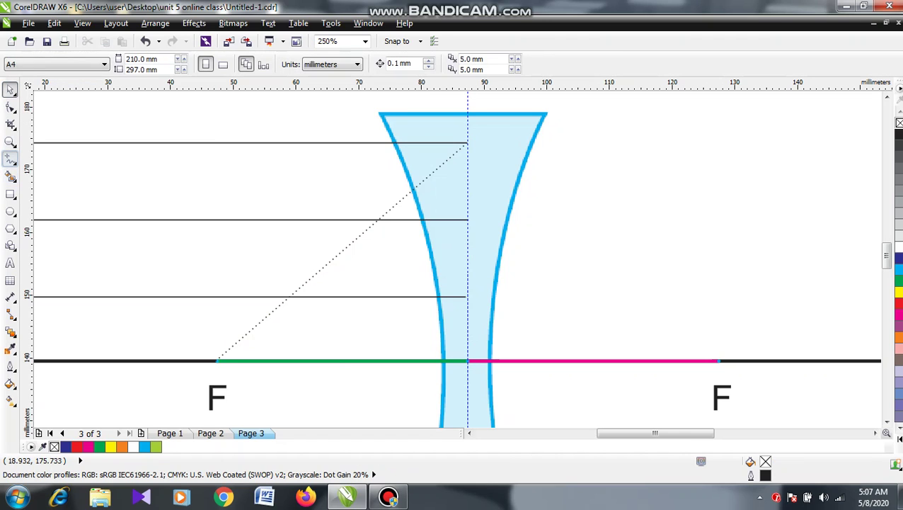
pyautogui.click(10, 158)
pyautogui.click(218, 361)
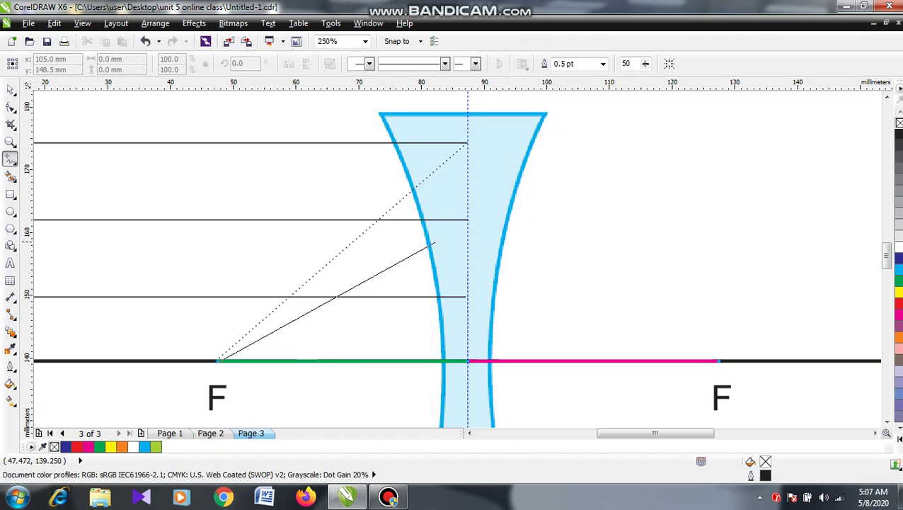
pyautogui.click(468, 219)
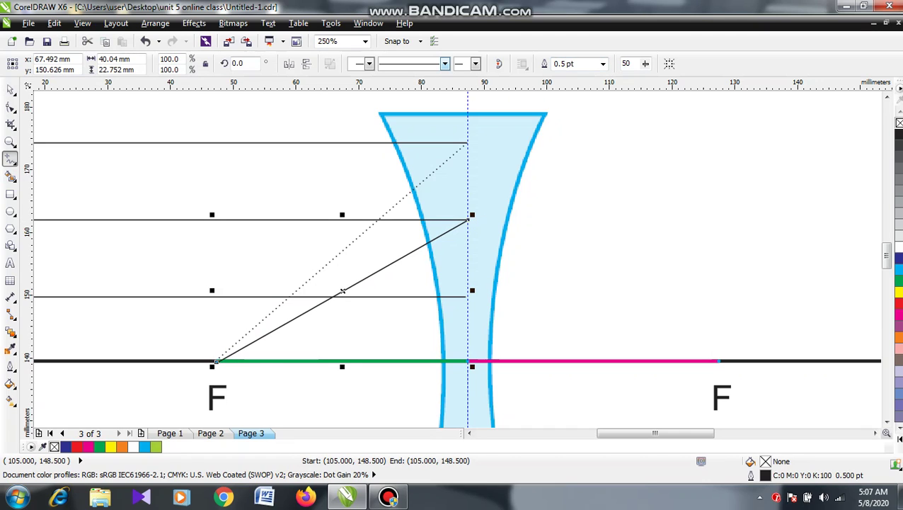
pyautogui.click(445, 64)
pyautogui.click(411, 121)
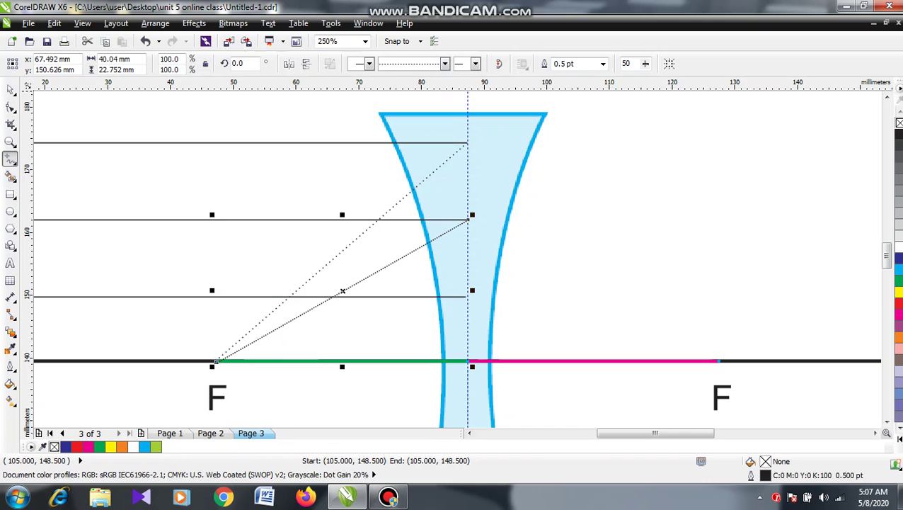
# Give the lower dotted line wider-spaced dots and draw a line from F to the third ray's end
pyautogui.press('space')
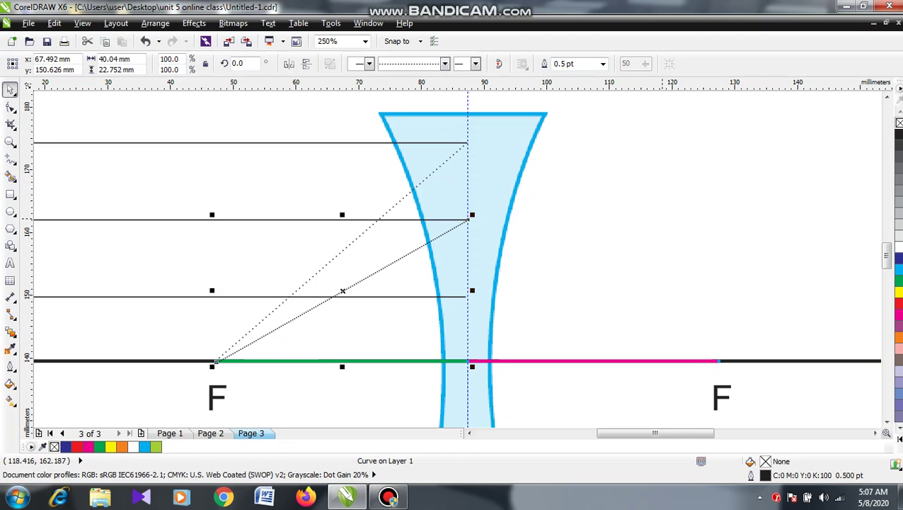
pyautogui.click(647, 217)
pyautogui.click(364, 279)
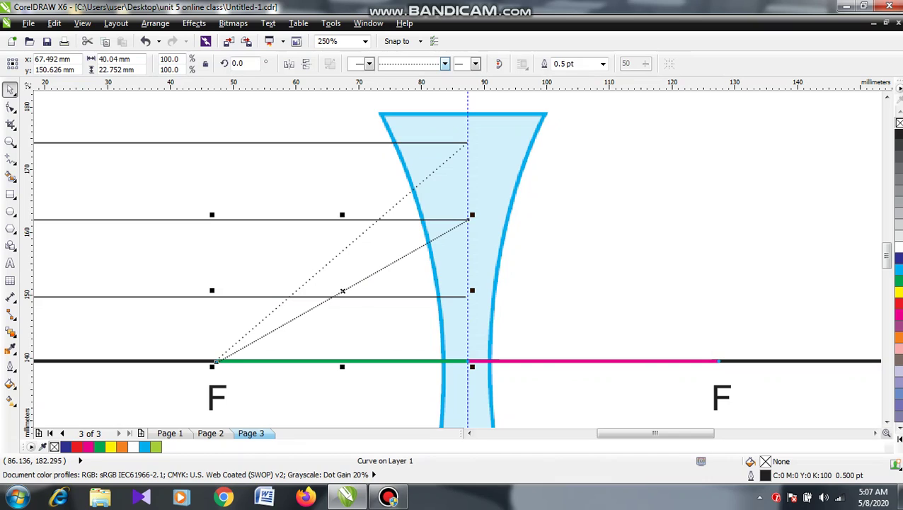
pyautogui.click(445, 64)
pyautogui.click(414, 141)
pyautogui.click(10, 158)
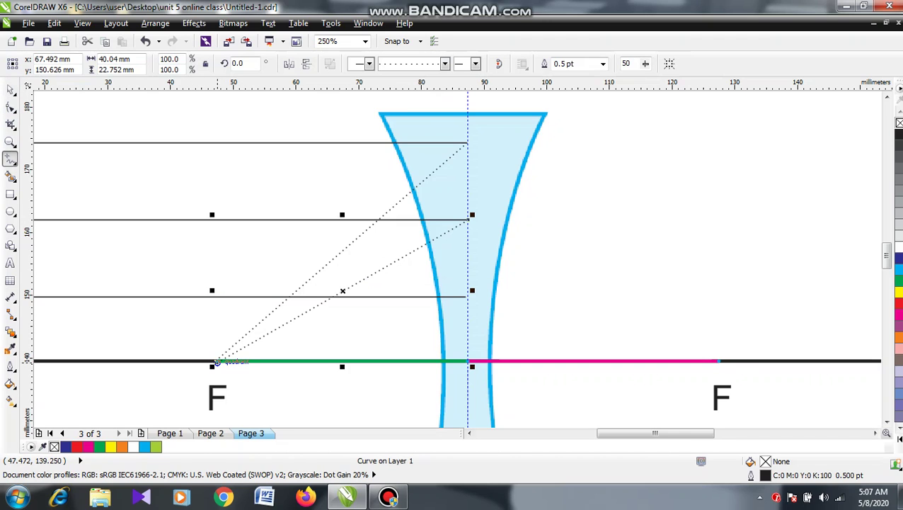
pyautogui.moveTo(216, 362)
pyautogui.mouseDown()
pyautogui.moveTo(409, 329)
pyautogui.moveTo(465, 296)
pyautogui.mouseUp()
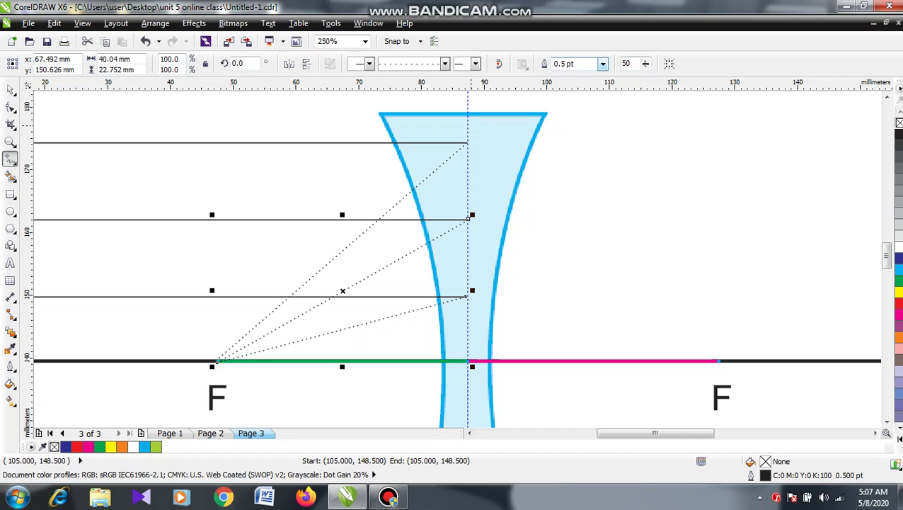
# Draw a dotted line from the left F to the first lower ray's end
pyautogui.scroll(-5, 886, 421)
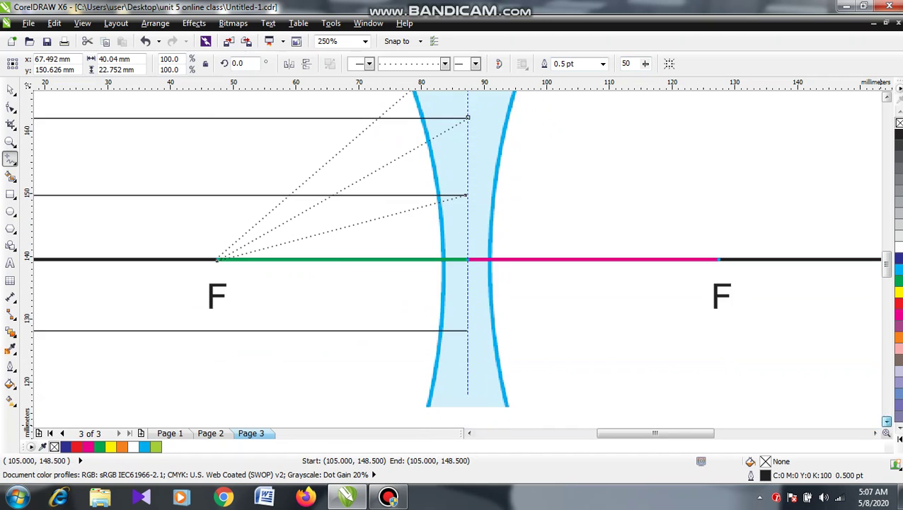
pyautogui.scroll(-1, 886, 421)
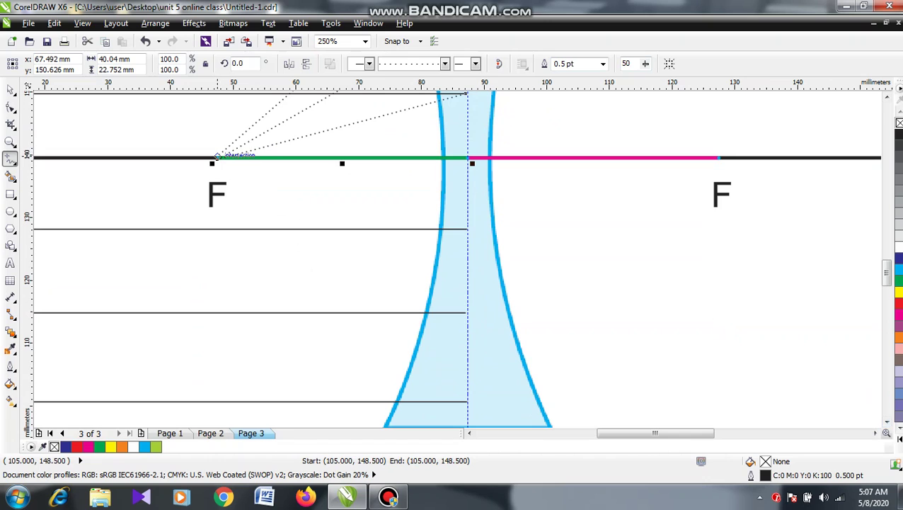
pyautogui.moveTo(217, 157)
pyautogui.mouseDown()
pyautogui.moveTo(333, 202)
pyautogui.moveTo(479, 228)
pyautogui.moveTo(467, 229)
pyautogui.mouseUp()
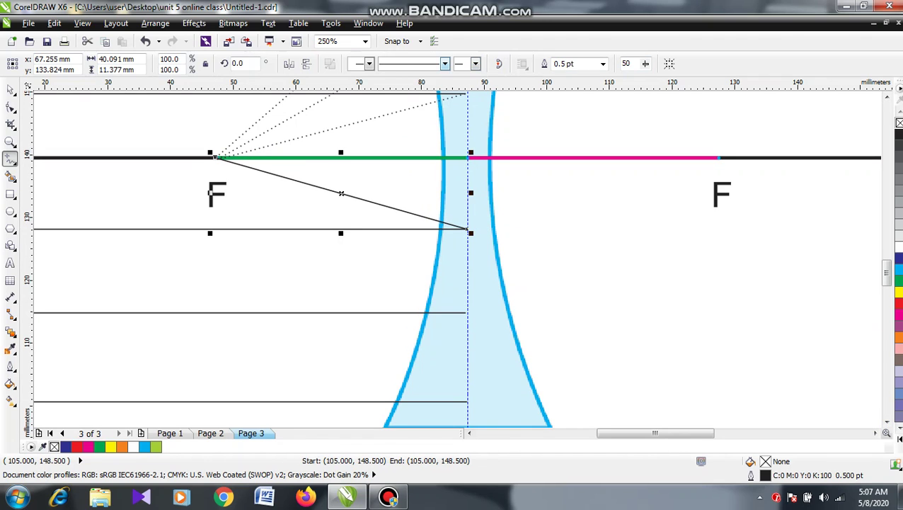
pyautogui.click(444, 64)
pyautogui.click(407, 140)
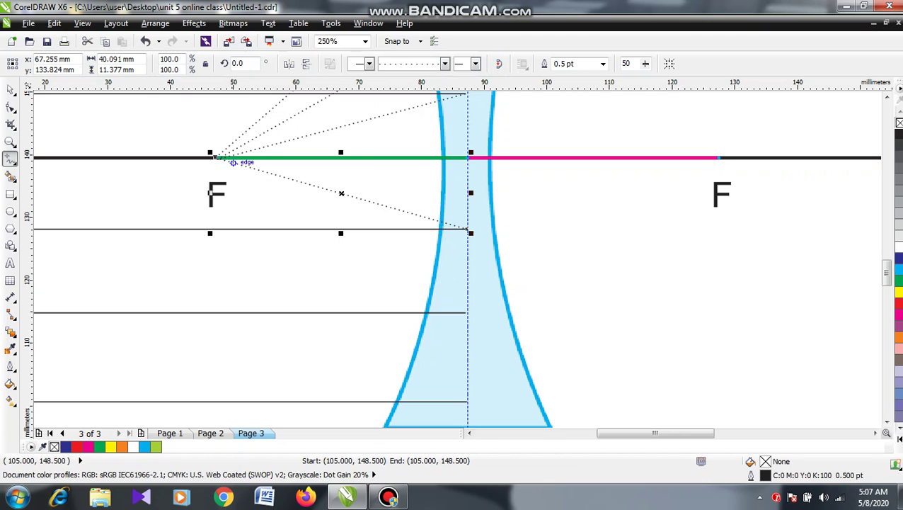
# Draw lines from F to the second lower and bottom rays' ends, making them dotted
pyautogui.moveTo(215, 156); pyautogui.dragTo(465, 312)
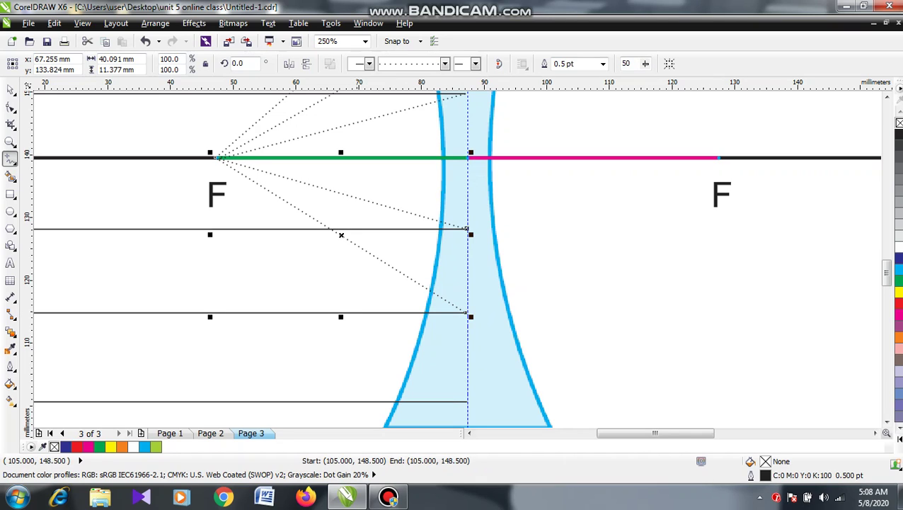
pyautogui.moveTo(217, 157); pyautogui.dragTo(466, 401)
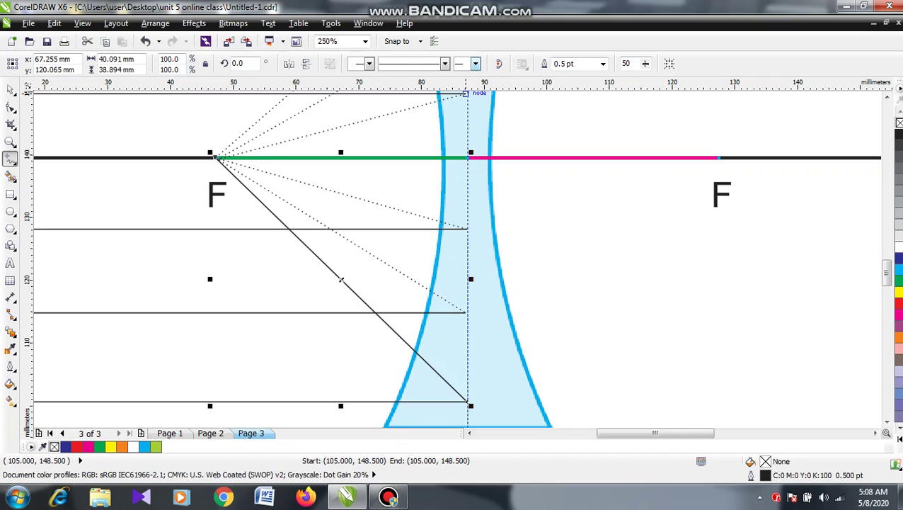
pyautogui.click(444, 64)
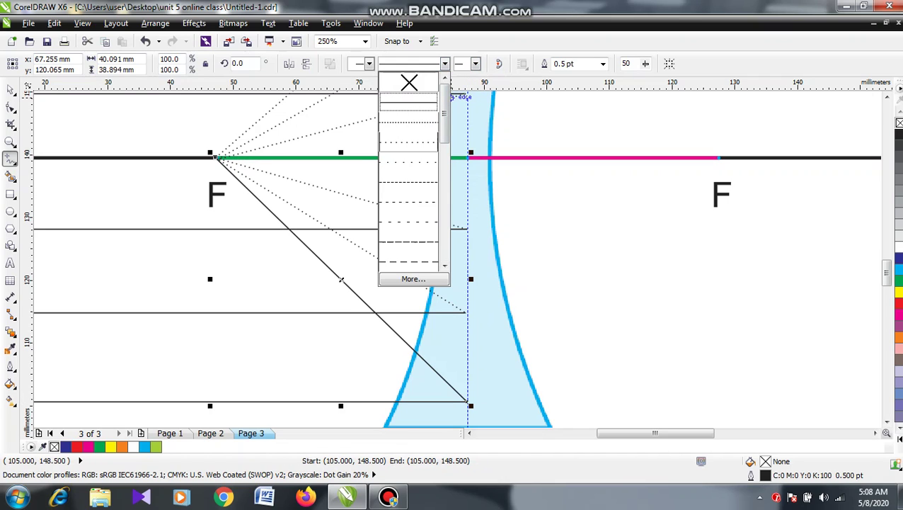
pyautogui.click(408, 142)
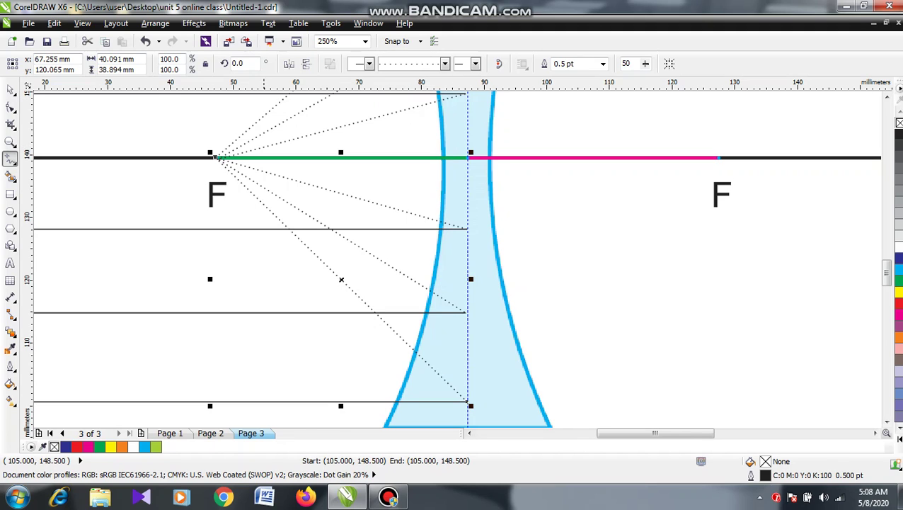
pyautogui.scroll(-2, 244, 191)
pyautogui.scroll(1, 244, 192)
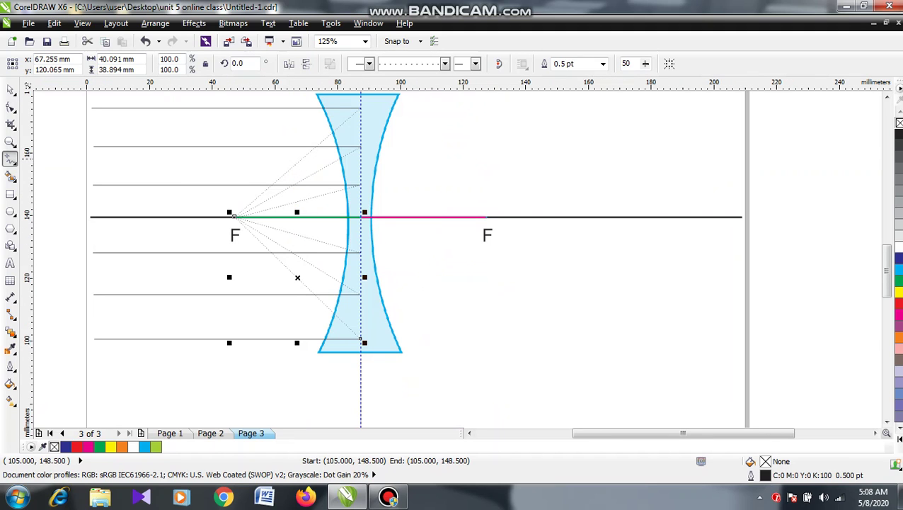
# Select all the rays and dotted lines and set their outline colour to black
pyautogui.click(10, 90)
pyautogui.moveTo(73, 99); pyautogui.dragTo(392, 388)
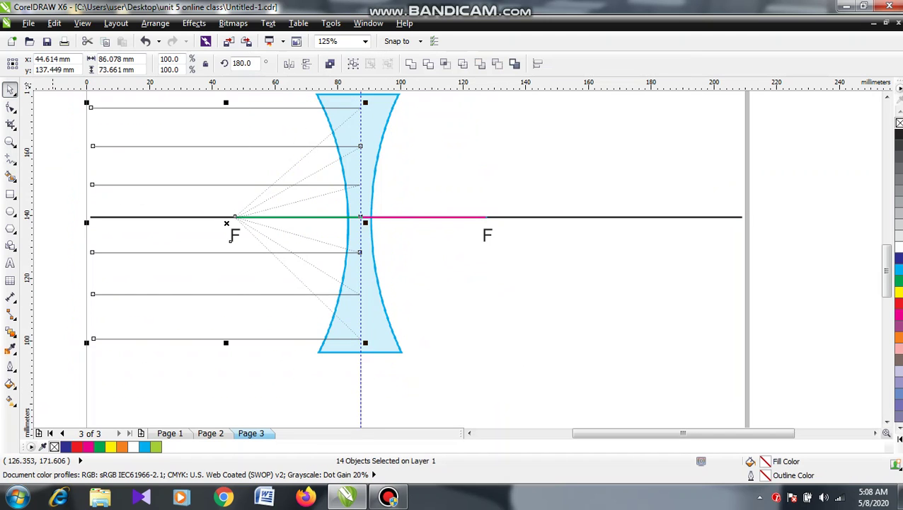
pyautogui.click(10, 365)
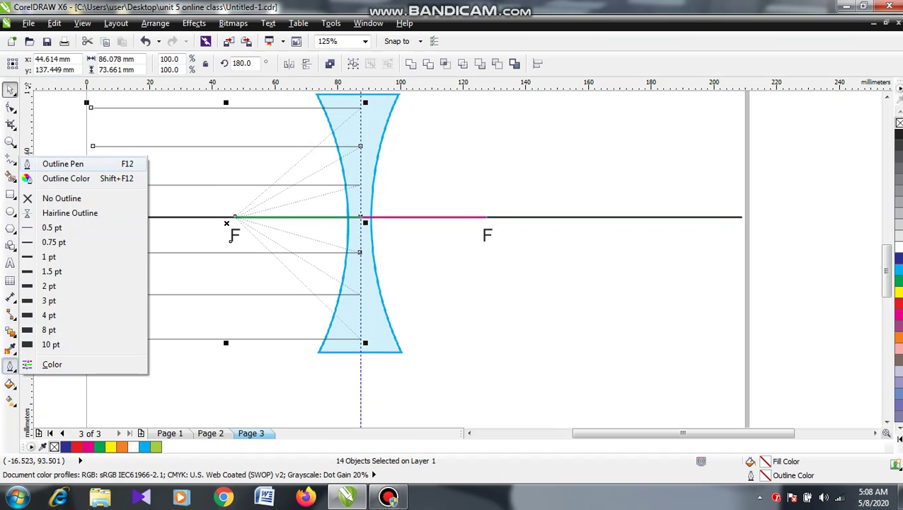
pyautogui.click(63, 164)
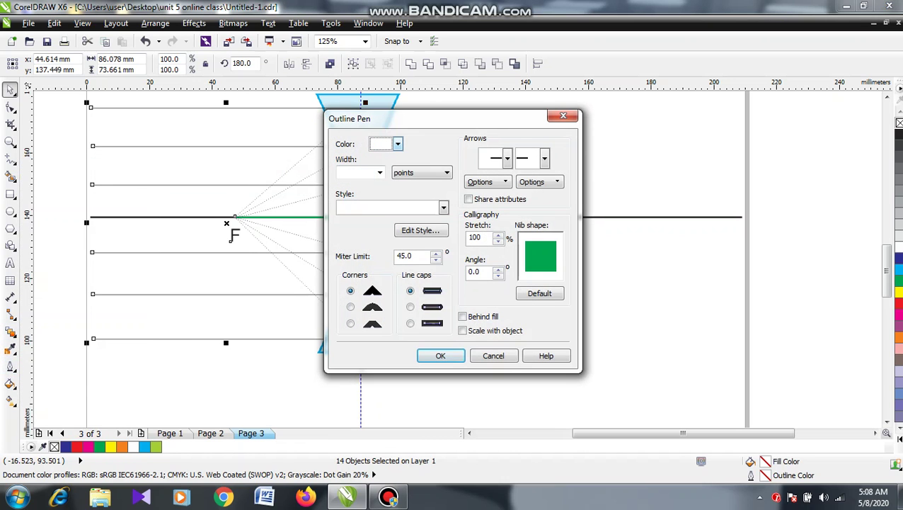
pyautogui.click(397, 144)
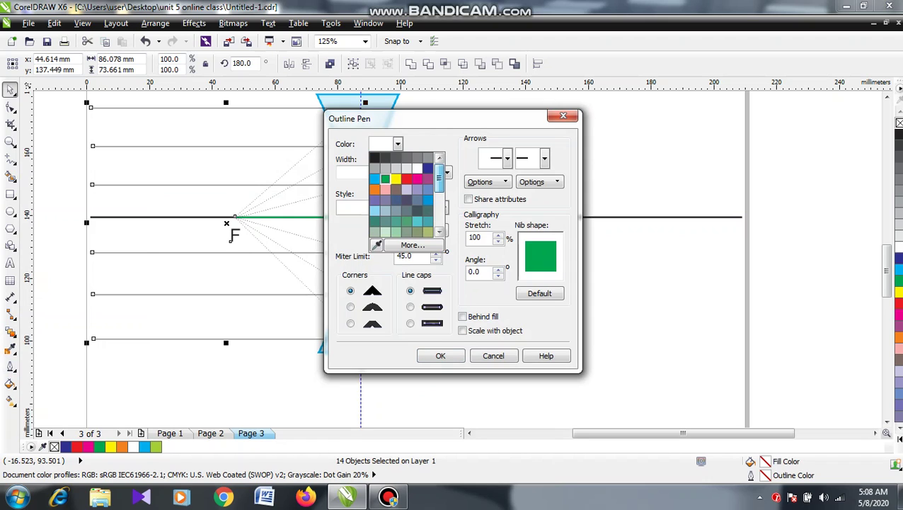
pyautogui.click(373, 156)
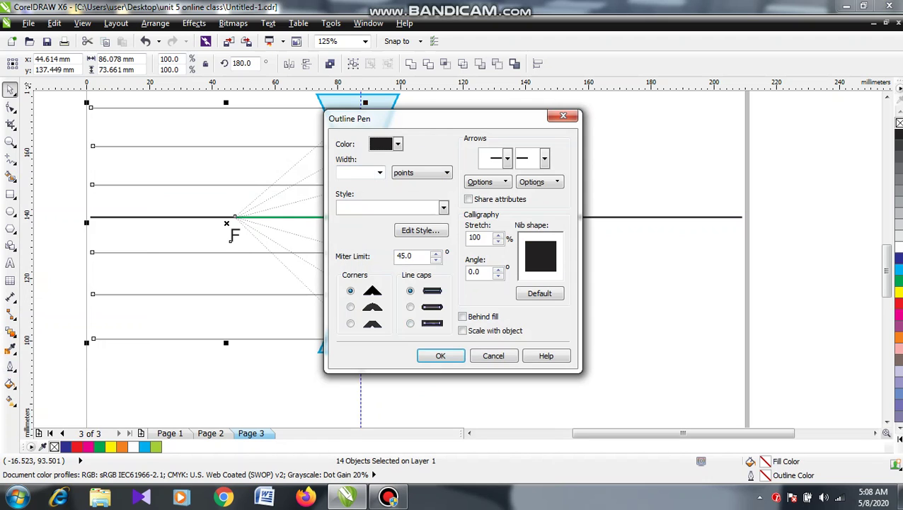
pyautogui.click(440, 355)
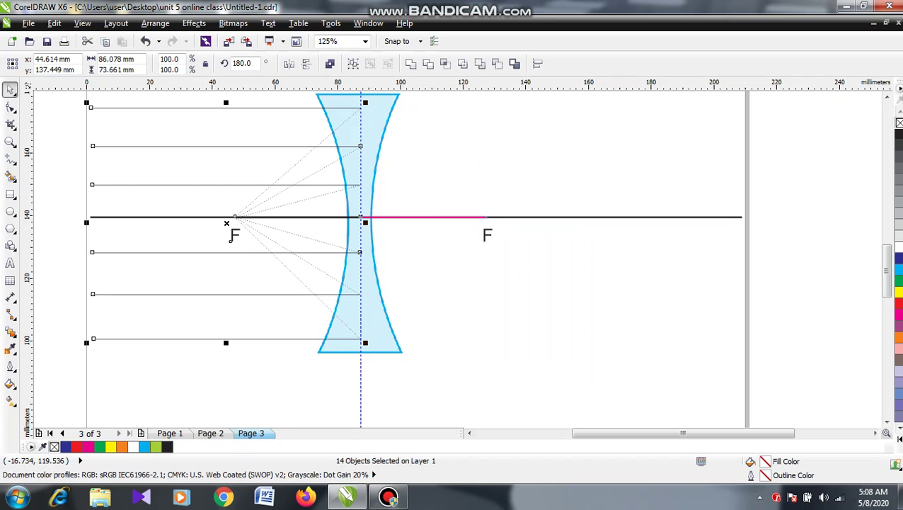
# Set the selected lines' Outline Pen width to 1.5 pt
pyautogui.click(11, 366)
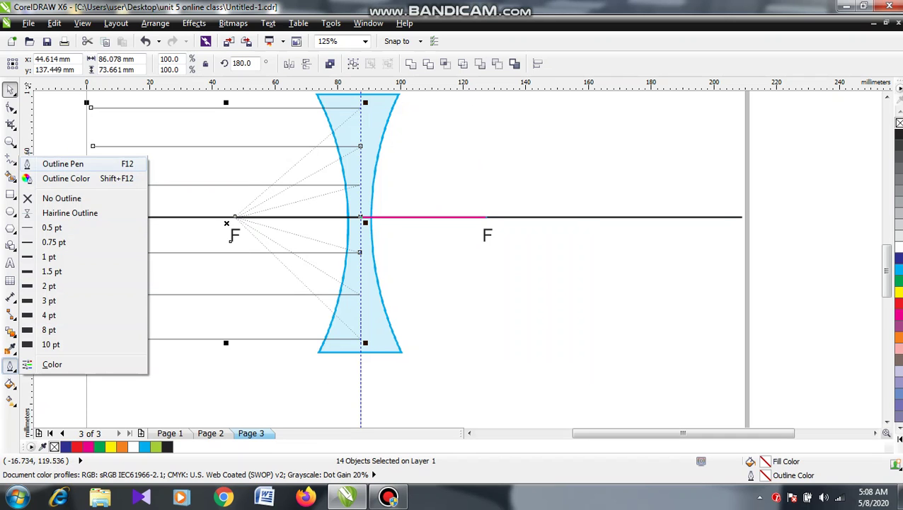
pyautogui.click(60, 162)
pyautogui.click(379, 172)
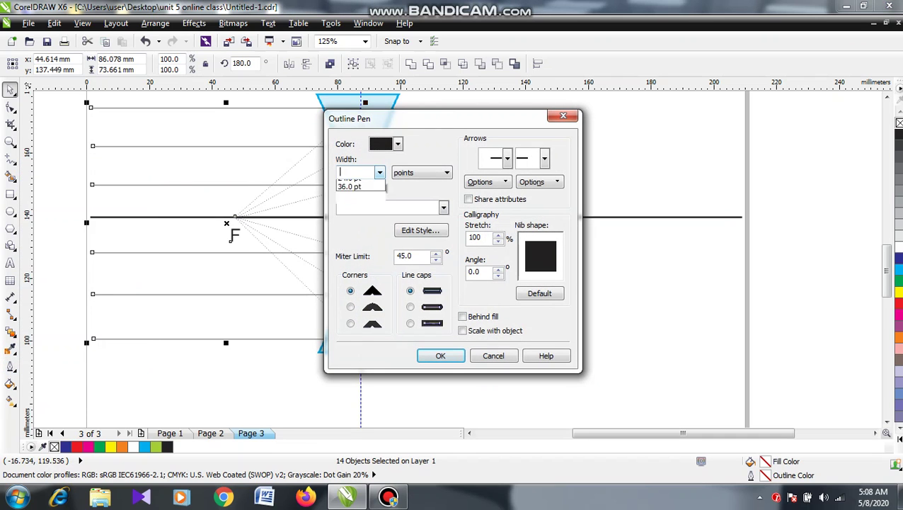
pyautogui.click(348, 227)
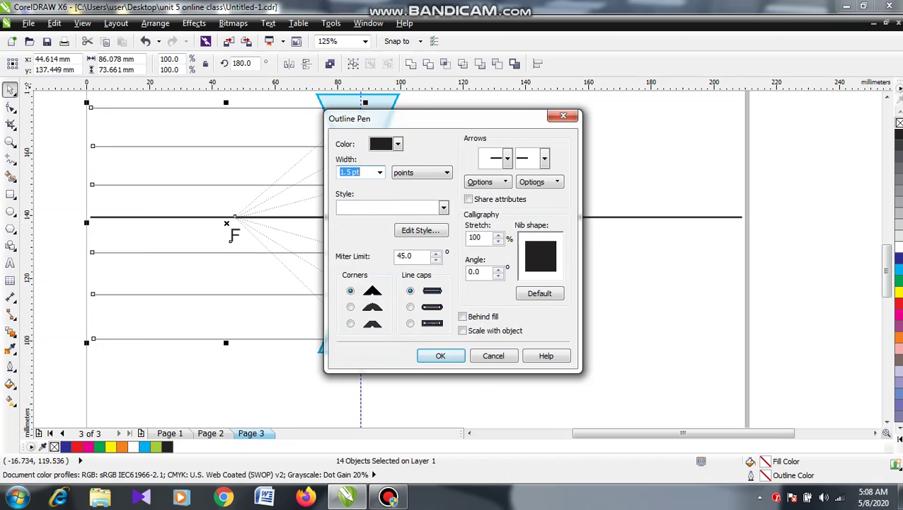
pyautogui.click(440, 355)
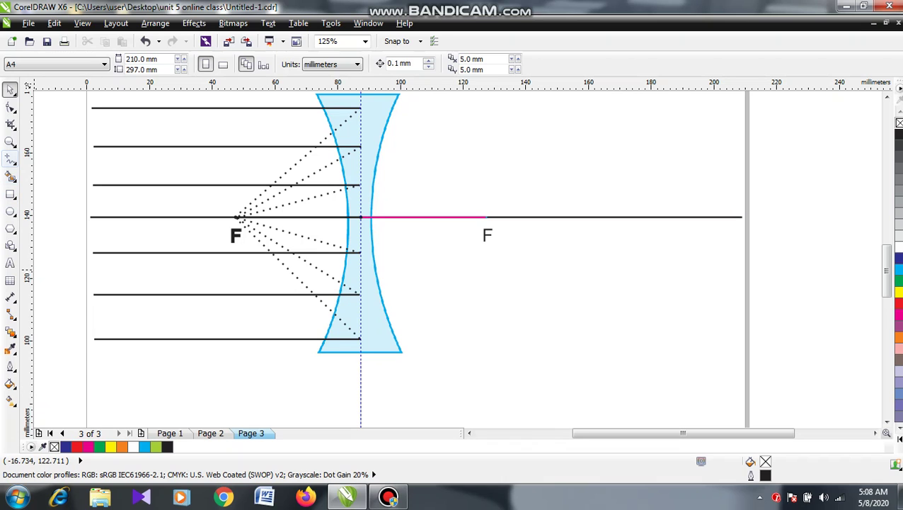
# Draw the first three refracted rays diverging rightward from the lens points
pyautogui.click(11, 159)
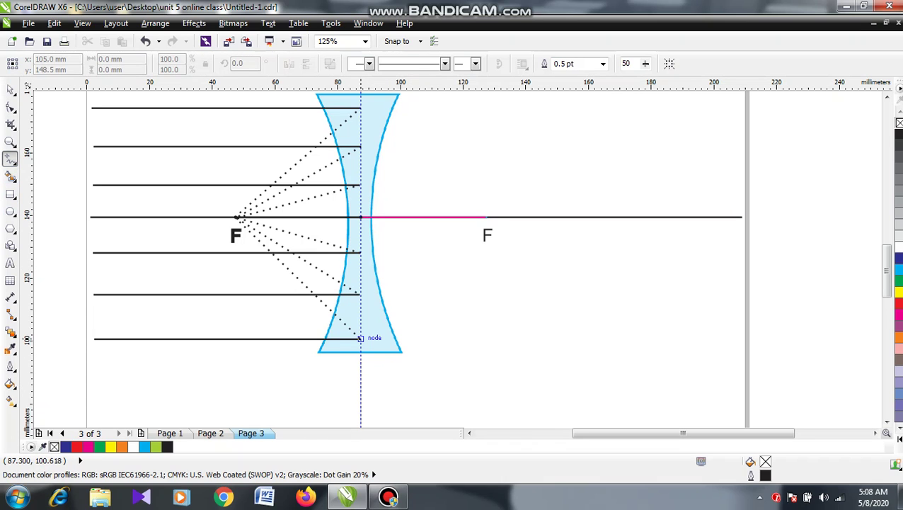
pyautogui.click(359, 338)
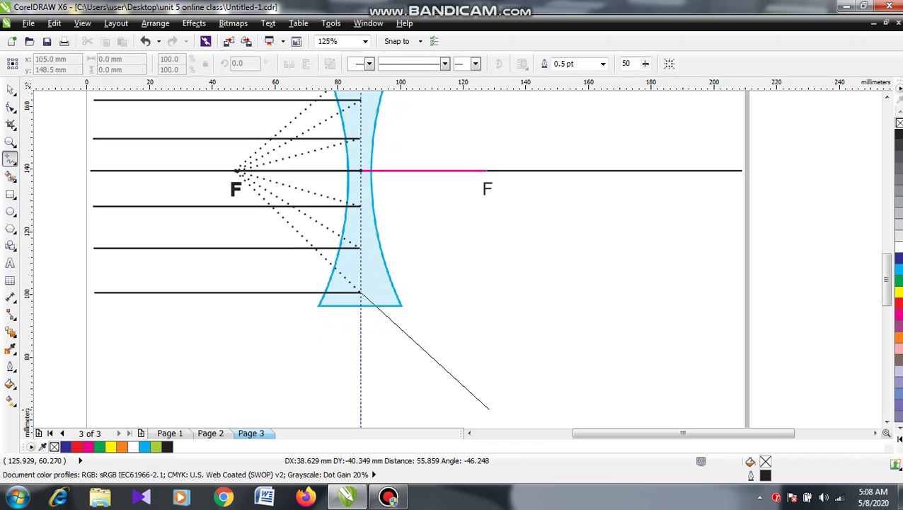
pyautogui.click(518, 390)
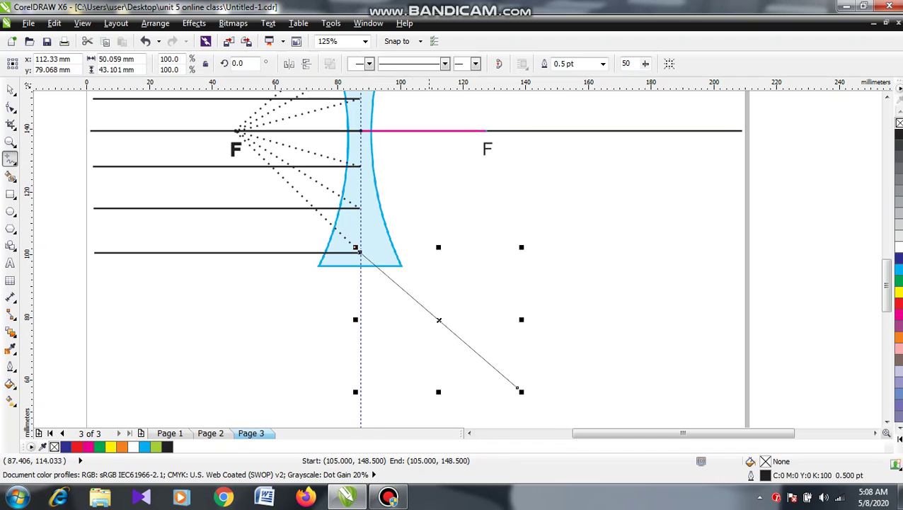
pyautogui.click(360, 207)
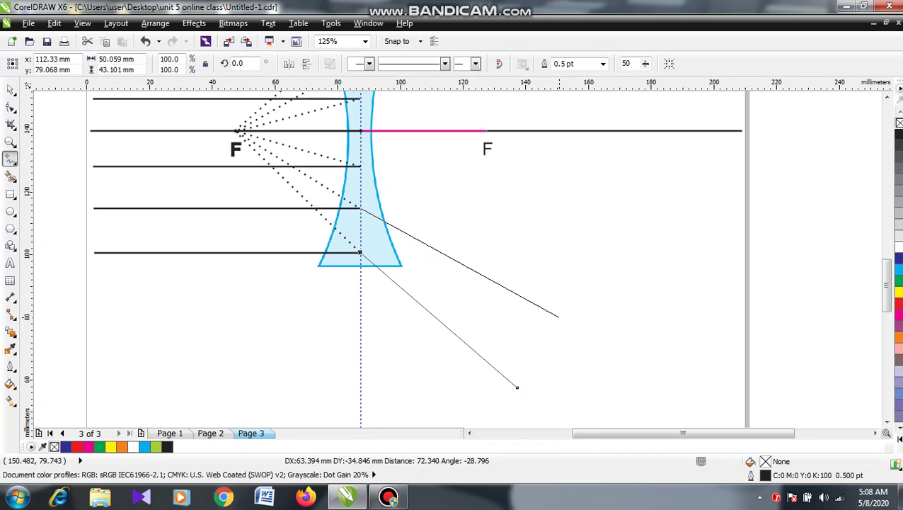
pyautogui.click(560, 316)
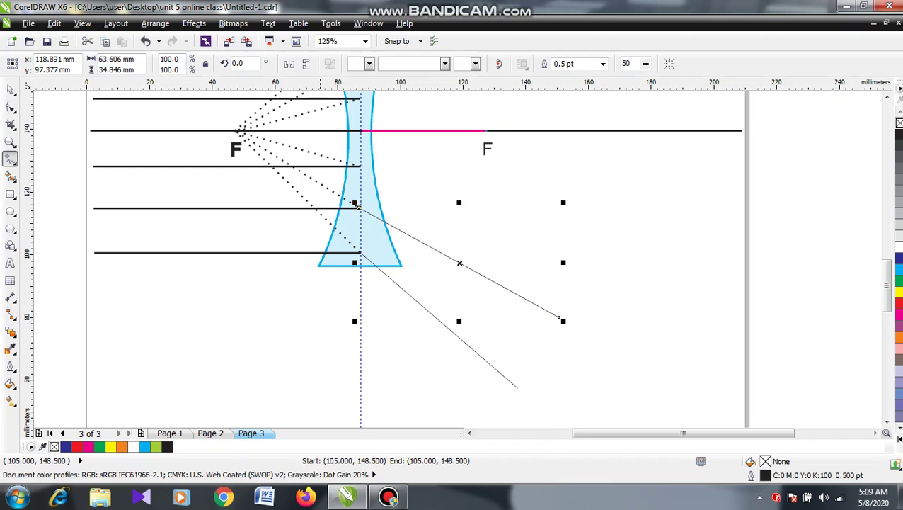
pyautogui.click(361, 165)
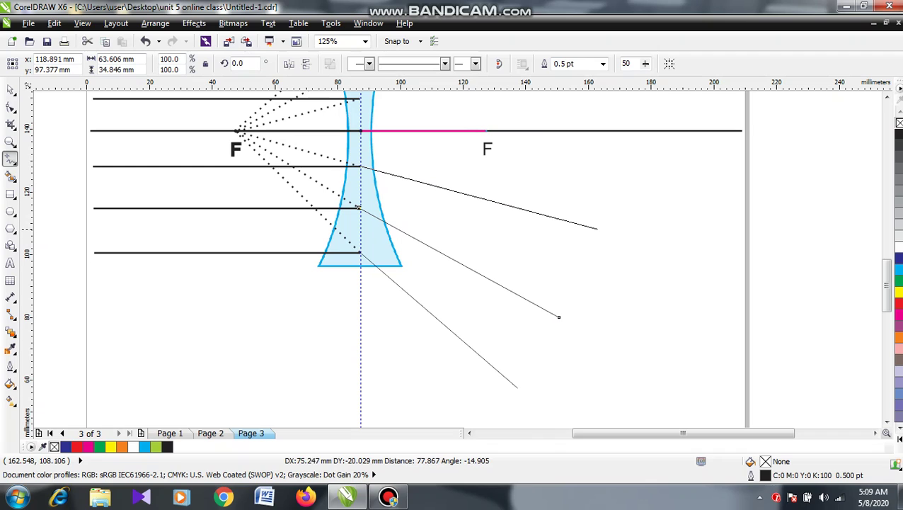
pyautogui.click(598, 229)
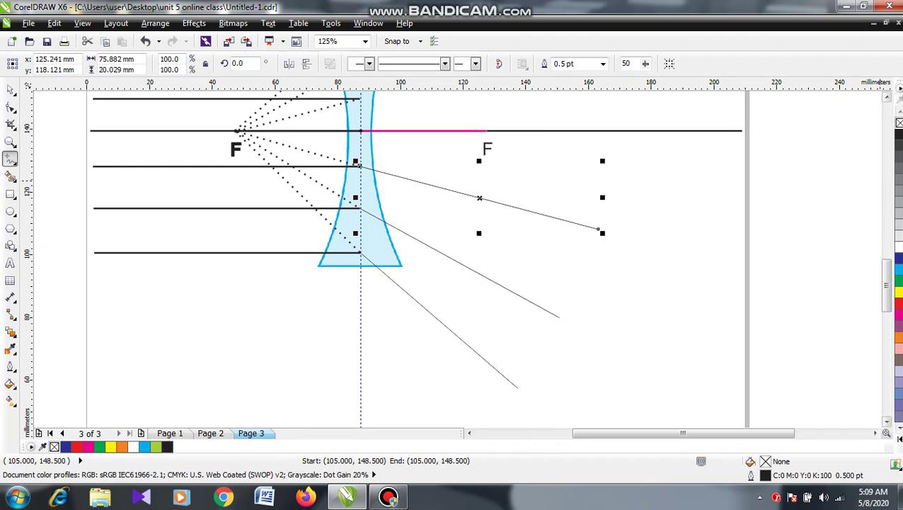
# Draw the remaining refracted rays fanning up and to the right from the lens
pyautogui.scroll(4, 887, 96)
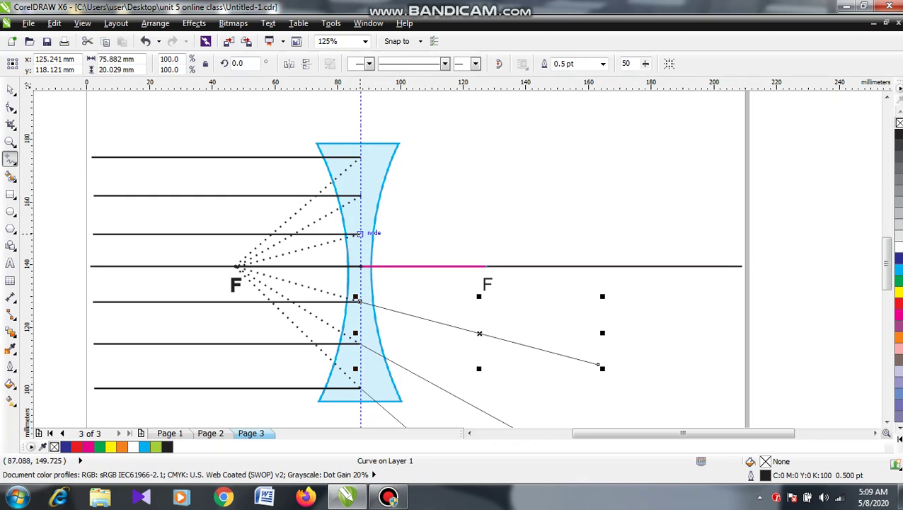
pyautogui.moveTo(360, 233)
pyautogui.mouseDown()
pyautogui.moveTo(524, 195)
pyautogui.moveTo(586, 167)
pyautogui.mouseUp()
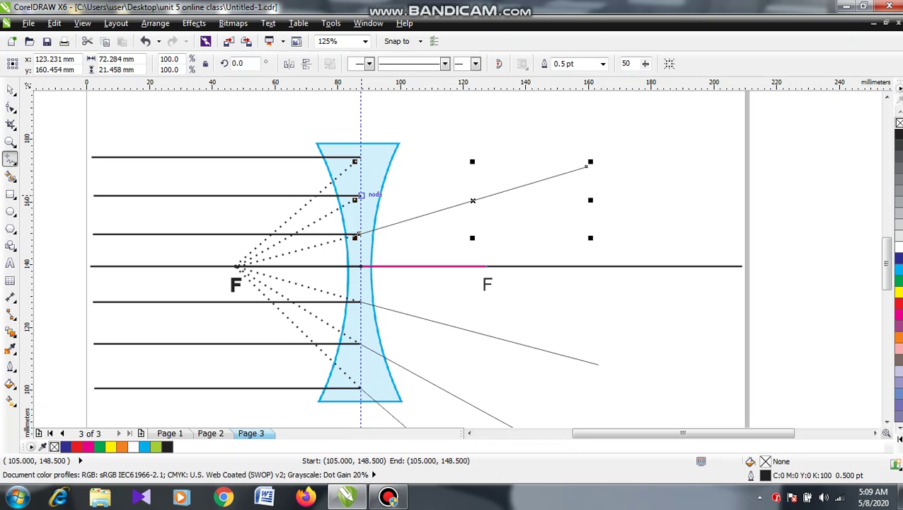
pyautogui.moveTo(361, 194)
pyautogui.mouseDown()
pyautogui.moveTo(561, 100)
pyautogui.moveTo(581, 114)
pyautogui.mouseUp()
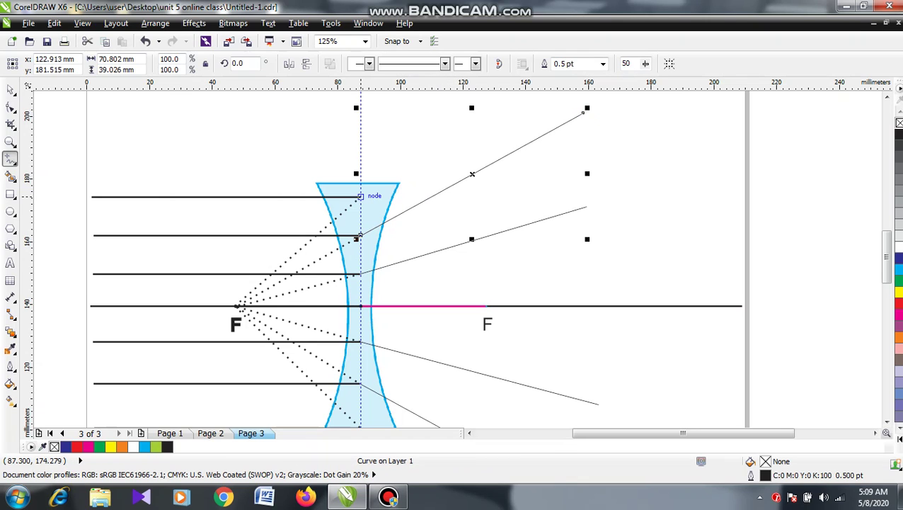
pyautogui.press('Escape')
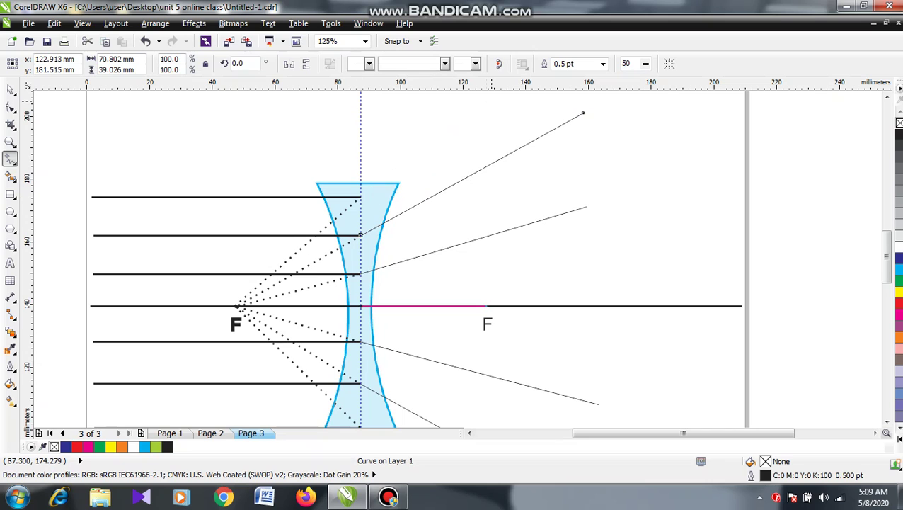
pyautogui.scroll(3, 360, 196)
pyautogui.scroll(2, 360, 333)
pyautogui.moveTo(360, 356); pyautogui.dragTo(571, 158)
# Drag the lowest refracted ray's end node further out, then marquee-select the diagram
pyautogui.scroll(-2, 571, 158)
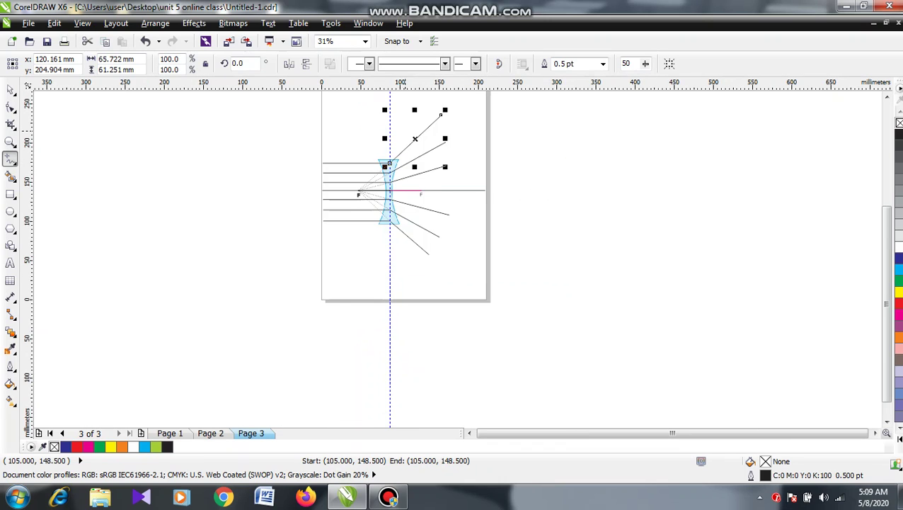
pyautogui.scroll(1, 570, 159)
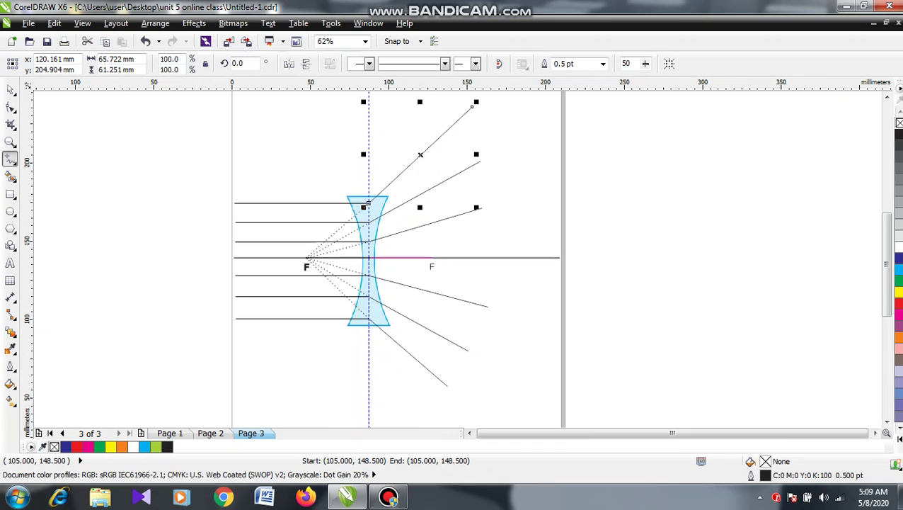
pyautogui.press('F10')
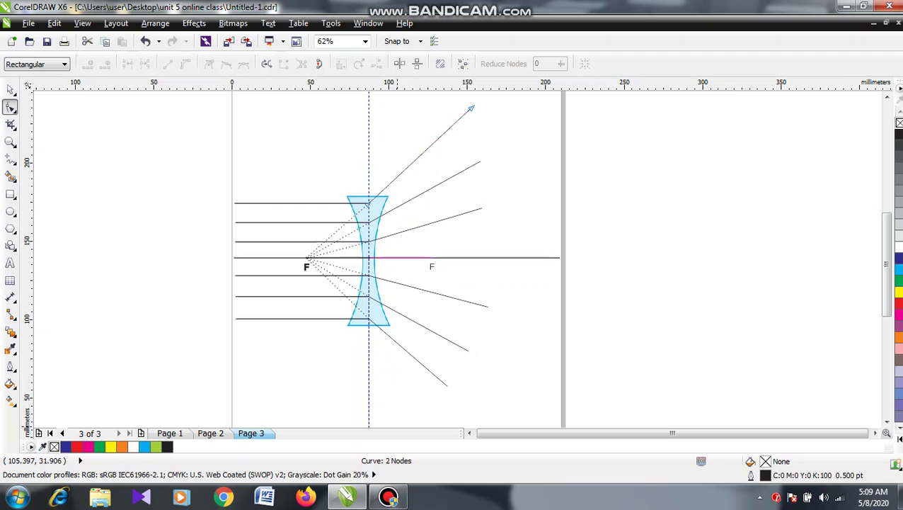
pyautogui.moveTo(444, 384); pyautogui.dragTo(493, 370)
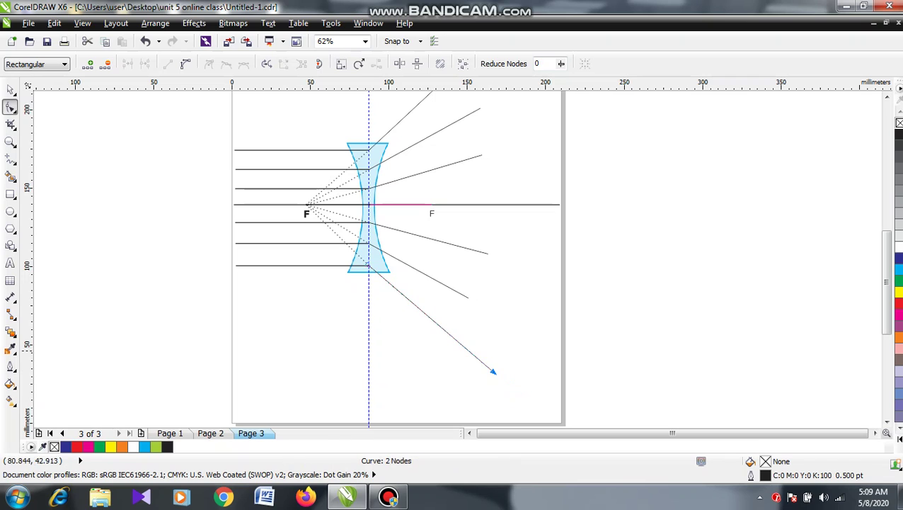
pyautogui.scroll(-1, 219, 325)
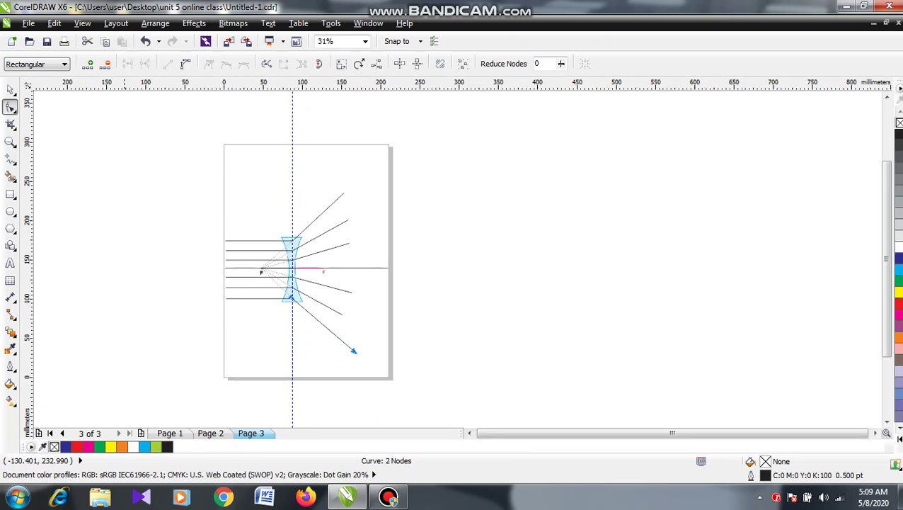
pyautogui.moveTo(161, 154)
pyautogui.mouseDown()
pyautogui.moveTo(419, 262)
pyautogui.moveTo(474, 387)
pyautogui.moveTo(465, 388)
pyautogui.mouseUp()
pyautogui.click(10, 89)
# Select every line in the diagram, set all outlines to 1.5 pt, then deselect
pyautogui.moveTo(157, 147); pyautogui.dragTo(470, 412)
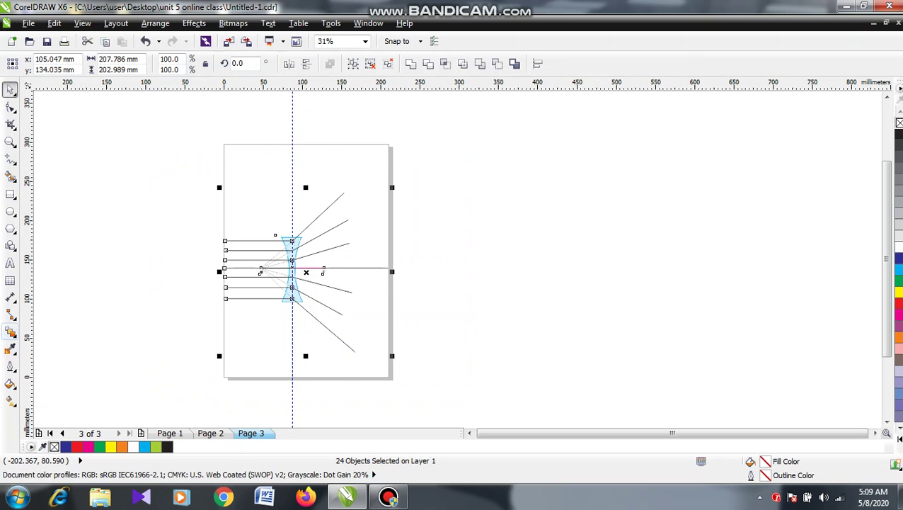
pyautogui.click(10, 366)
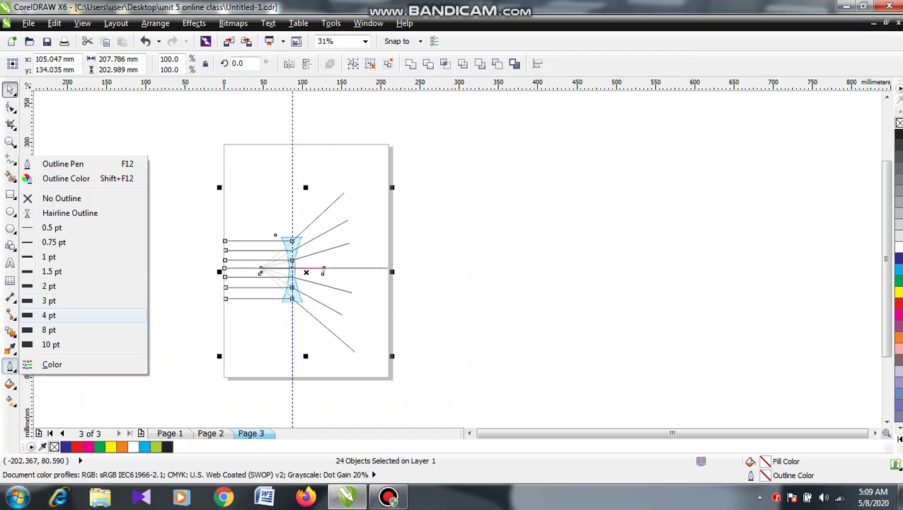
pyautogui.click(78, 270)
pyautogui.scroll(2, 260, 272)
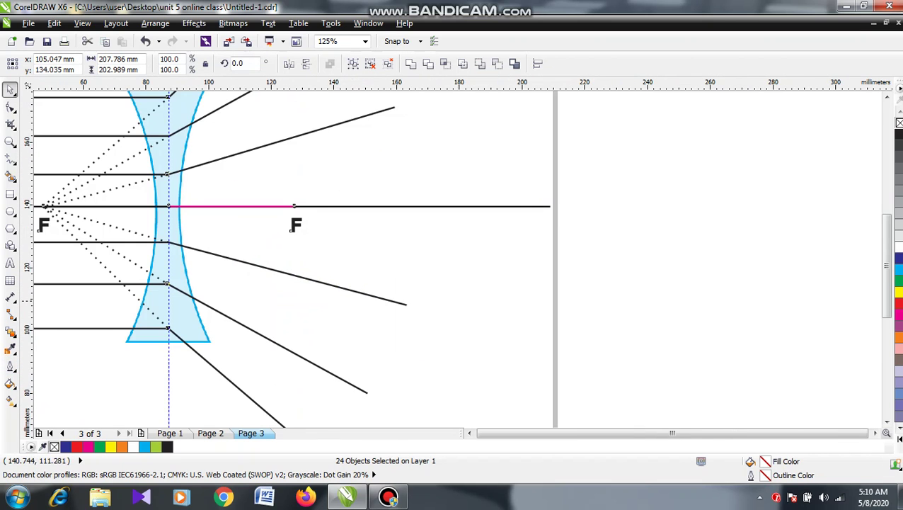
pyautogui.scroll(-2, 260, 272)
pyautogui.scroll(2, 260, 272)
pyautogui.scroll(-1, 234, 268)
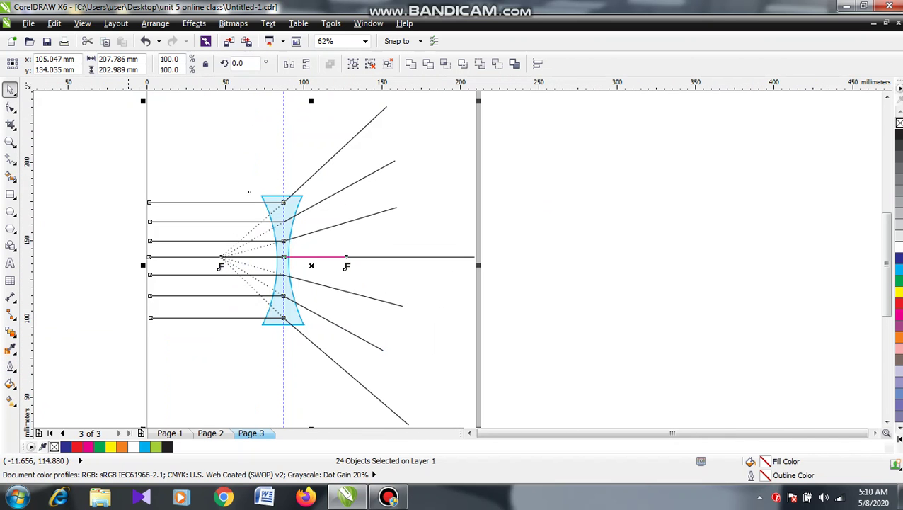
pyautogui.click(184, 376)
pyautogui.scroll(1, 201, 320)
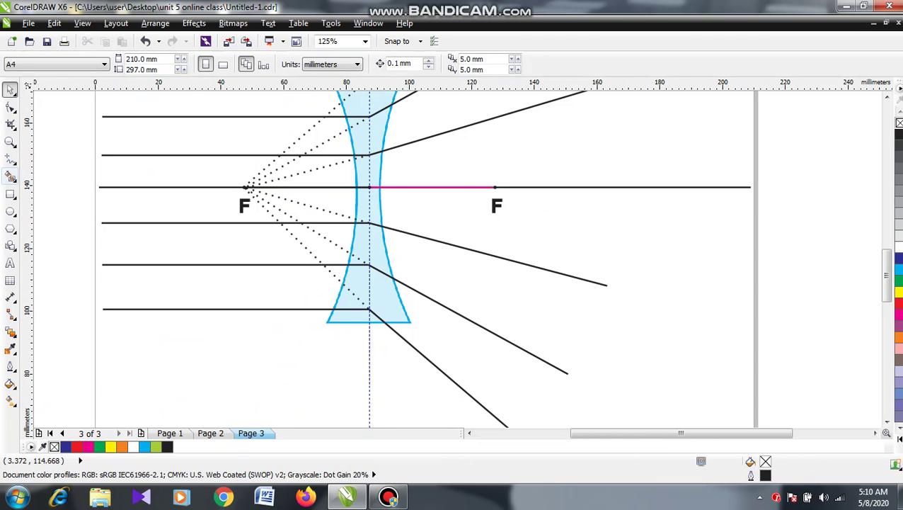
# Draw a short 2-point line over the top incident ray and give it an end arrowhead
pyautogui.click(10, 157)
pyautogui.click(145, 116)
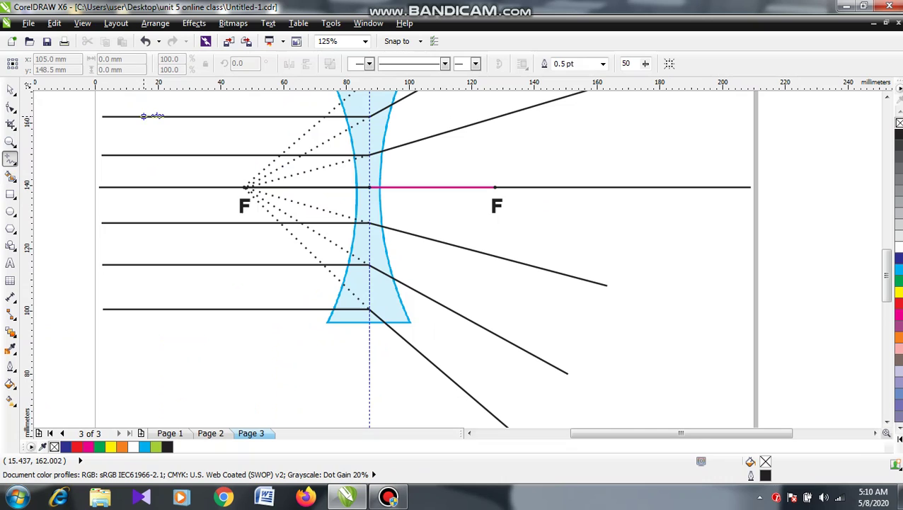
pyautogui.click(215, 116)
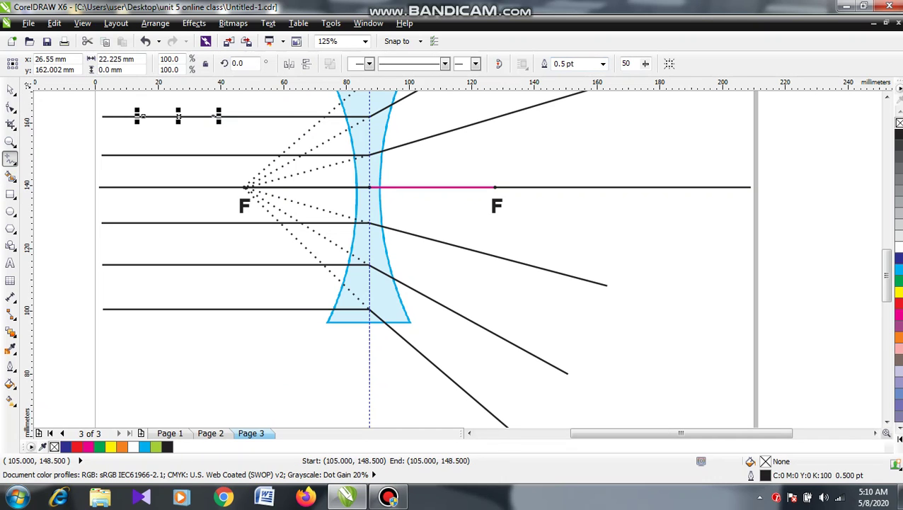
pyautogui.click(475, 64)
pyautogui.click(501, 86)
# Add arrowed short segments over the second incident ray and the principal axis, pointing toward the lens
pyautogui.moveTo(229, 154); pyautogui.dragTo(155, 155)
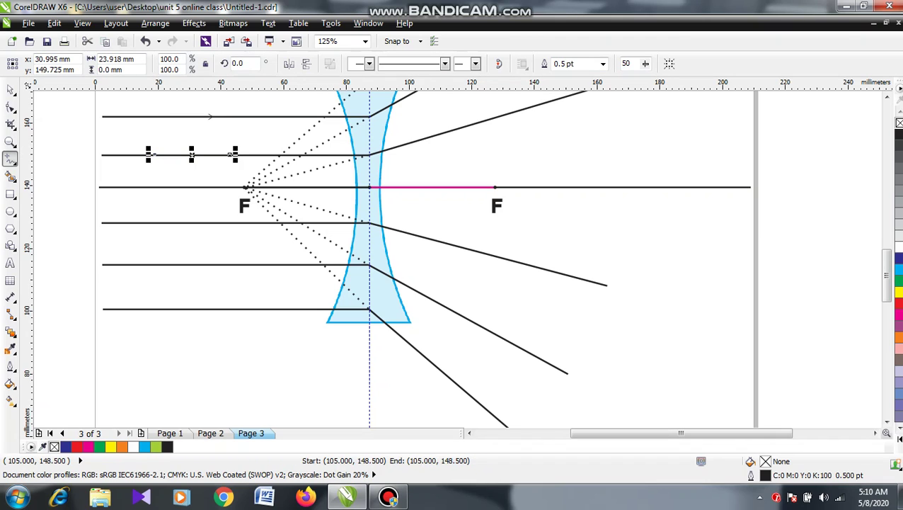
pyautogui.click(363, 64)
pyautogui.click(374, 106)
pyautogui.moveTo(153, 187); pyautogui.dragTo(213, 187)
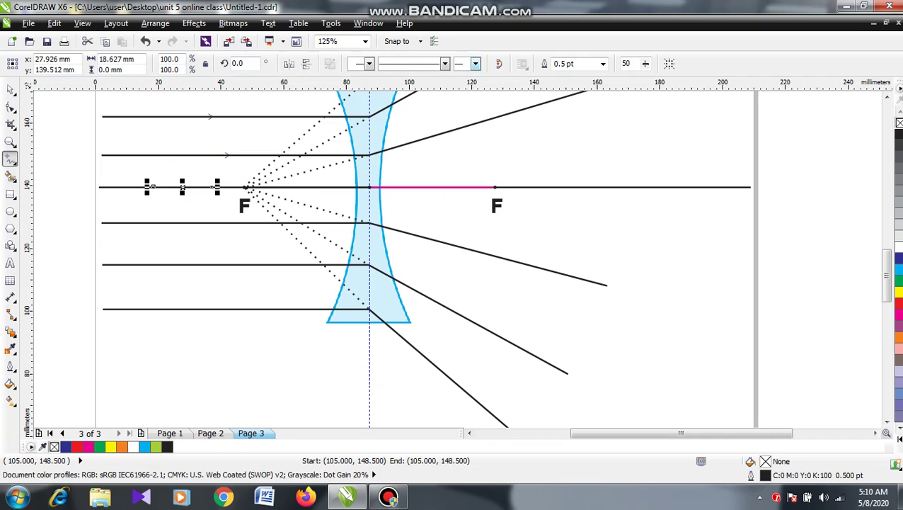
pyautogui.click(475, 64)
pyautogui.click(503, 88)
# Add end-arrowed short segments over the three incident rays below the axis
pyautogui.moveTo(154, 222); pyautogui.dragTo(215, 222)
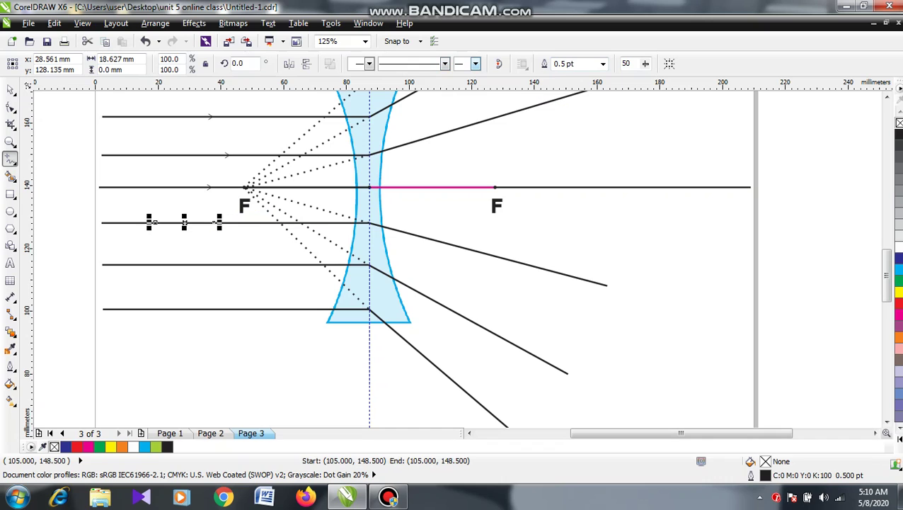
pyautogui.click(475, 64)
pyautogui.click(504, 89)
pyautogui.moveTo(160, 264); pyautogui.dragTo(230, 264)
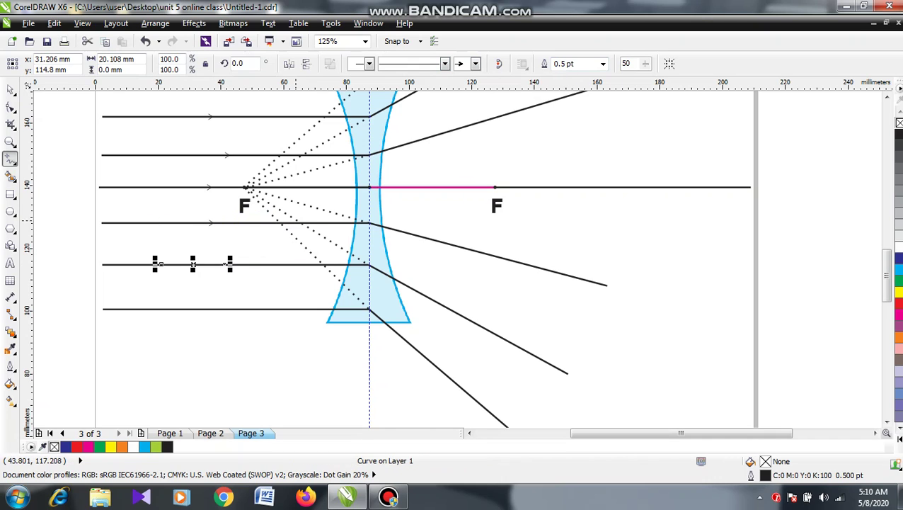
pyautogui.click(475, 64)
pyautogui.click(503, 89)
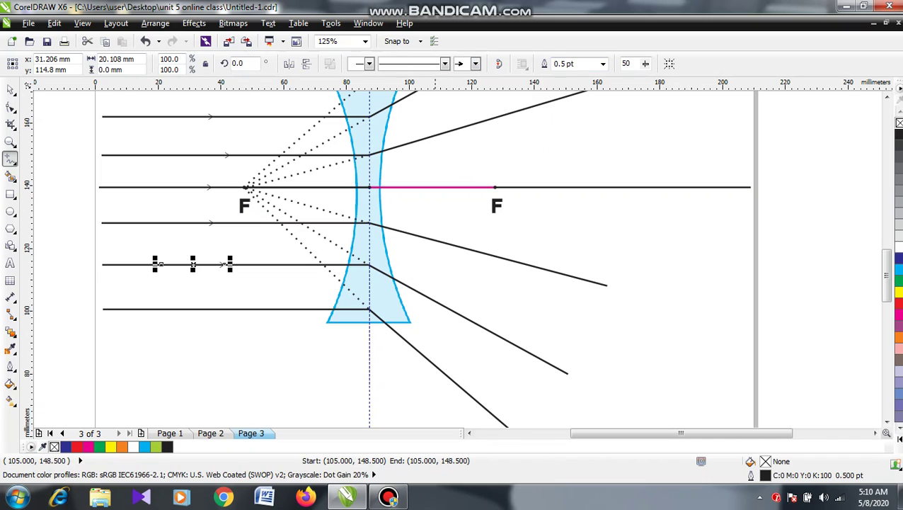
pyautogui.moveTo(157, 309); pyautogui.dragTo(242, 308)
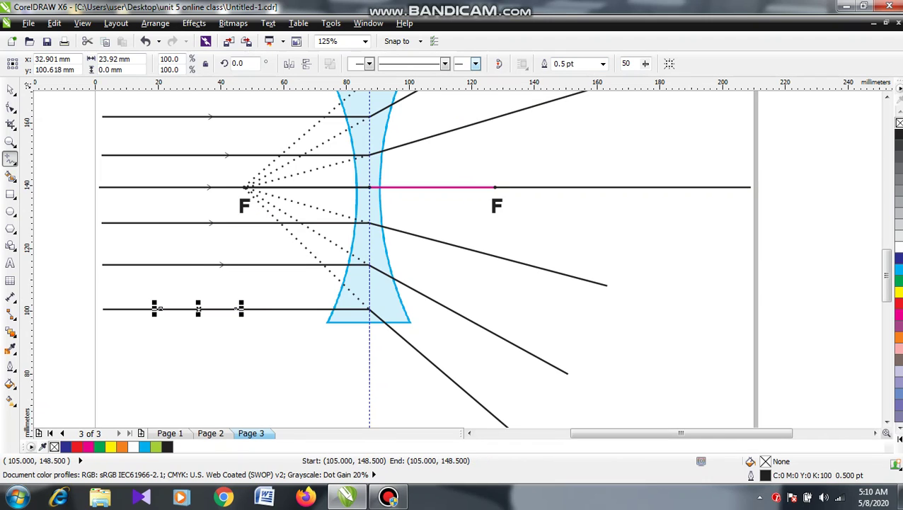
pyautogui.click(475, 64)
pyautogui.click(503, 88)
# Zoom in and put end-arrowed segments on the top two refracted rays
pyautogui.scroll(6, 887, 96)
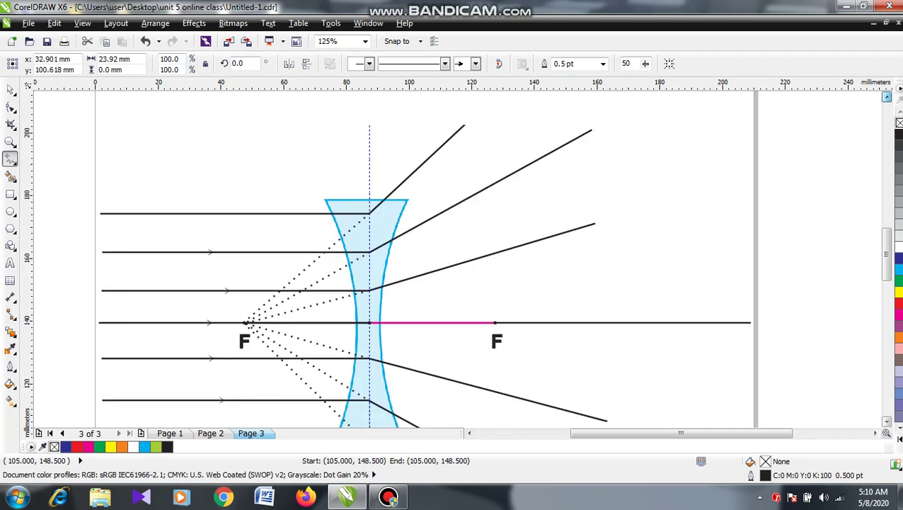
pyautogui.scroll(2, 480, 230)
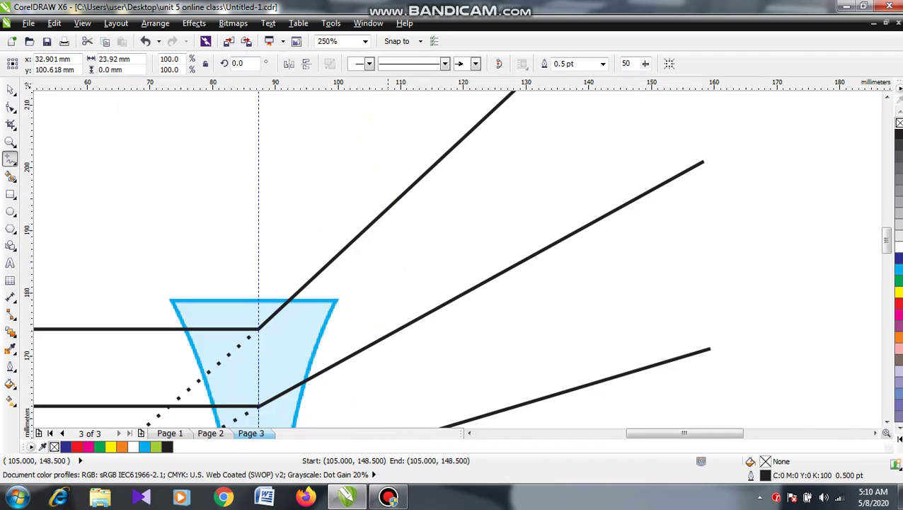
pyautogui.moveTo(389, 206); pyautogui.dragTo(453, 145)
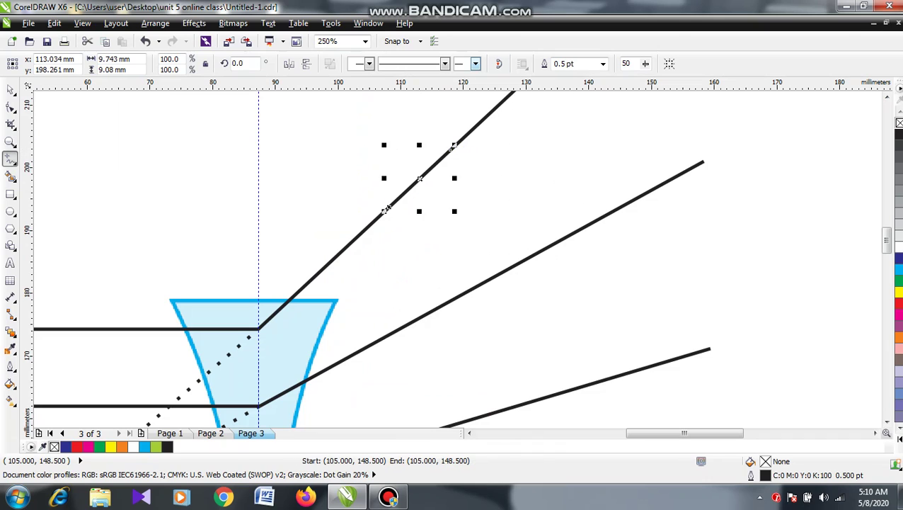
pyautogui.click(475, 64)
pyautogui.click(504, 89)
pyautogui.press('Escape')
pyautogui.moveTo(459, 286); pyautogui.dragTo(516, 264)
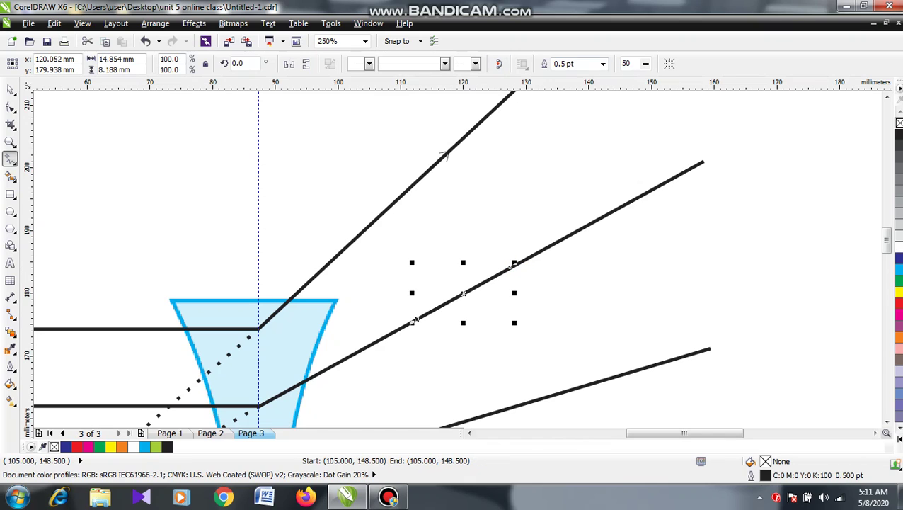
pyautogui.click(475, 64)
pyautogui.click(504, 89)
# Arrow the refracted ray above the axis and the magenta axis segment pointing toward F
pyautogui.scroll(-3, 453, 258)
pyautogui.scroll(-7, 505, 201)
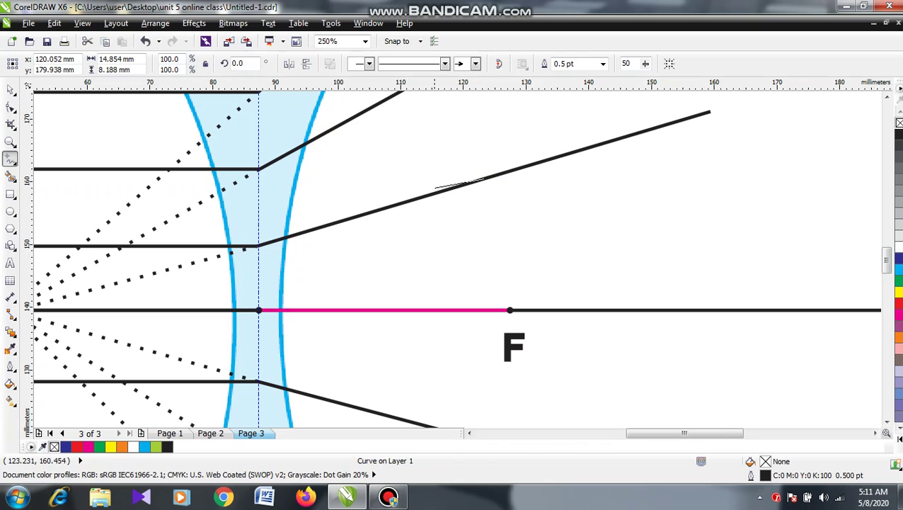
pyautogui.moveTo(487, 176); pyautogui.dragTo(409, 200)
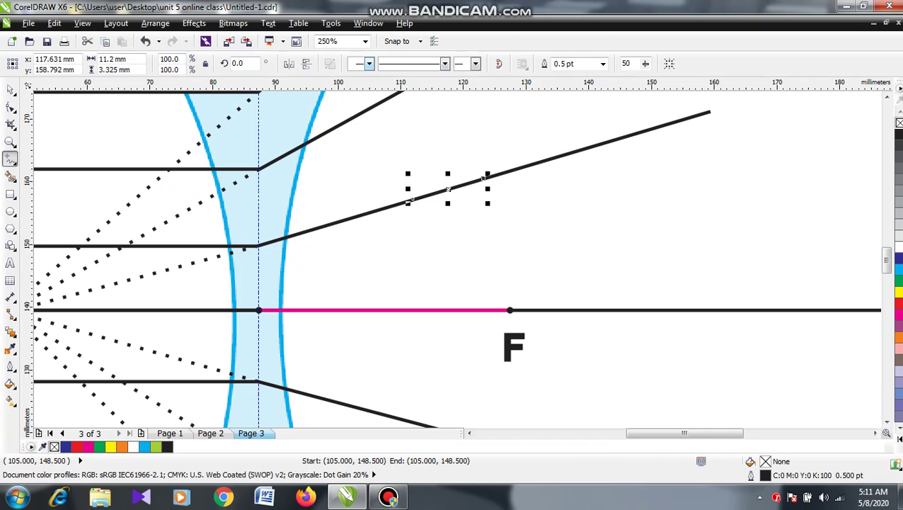
pyautogui.click(368, 64)
pyautogui.click(409, 123)
pyautogui.moveTo(416, 309); pyautogui.dragTo(502, 310)
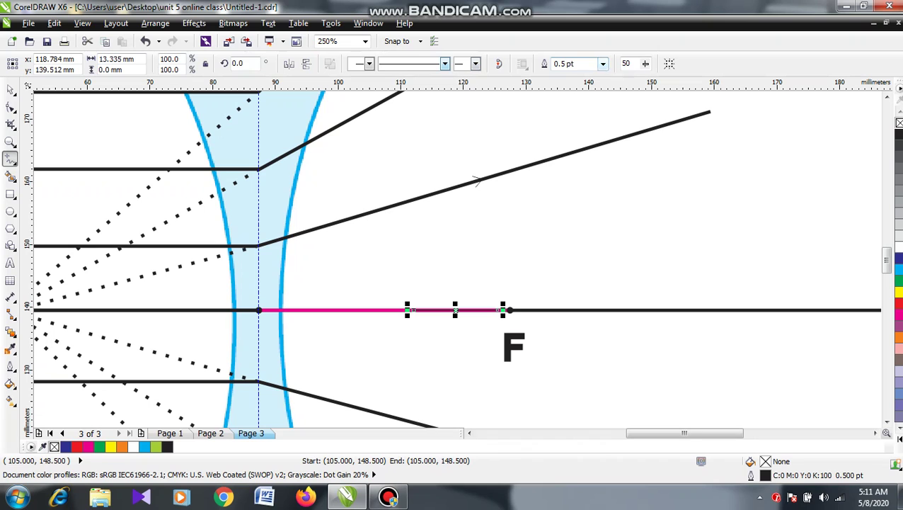
pyautogui.click(470, 63)
pyautogui.click(501, 89)
# Add outward-pointing arrowed segments on the first two refracted rays below the axis
pyautogui.click(886, 421)
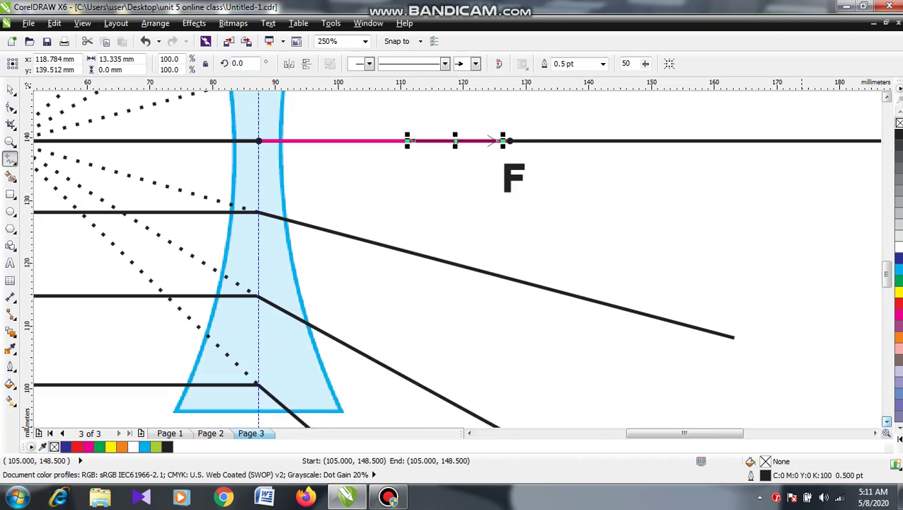
pyautogui.click(886, 421)
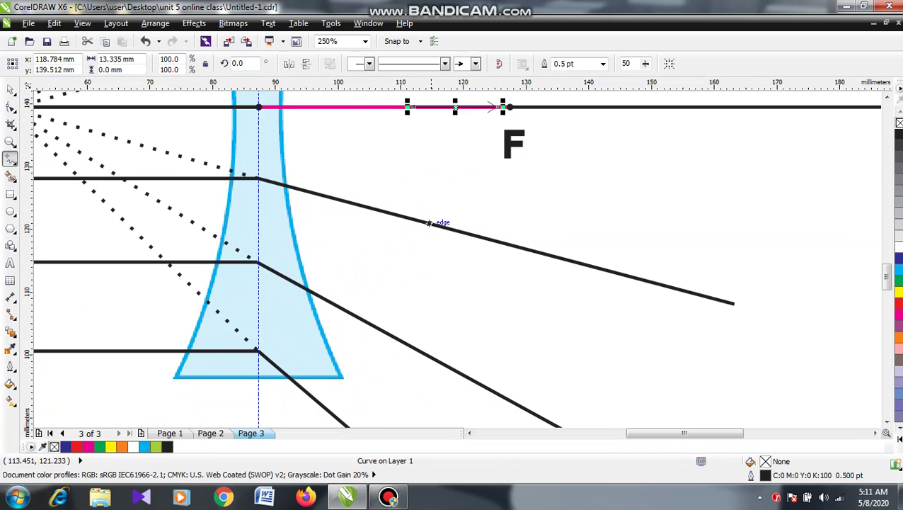
pyautogui.click(503, 243)
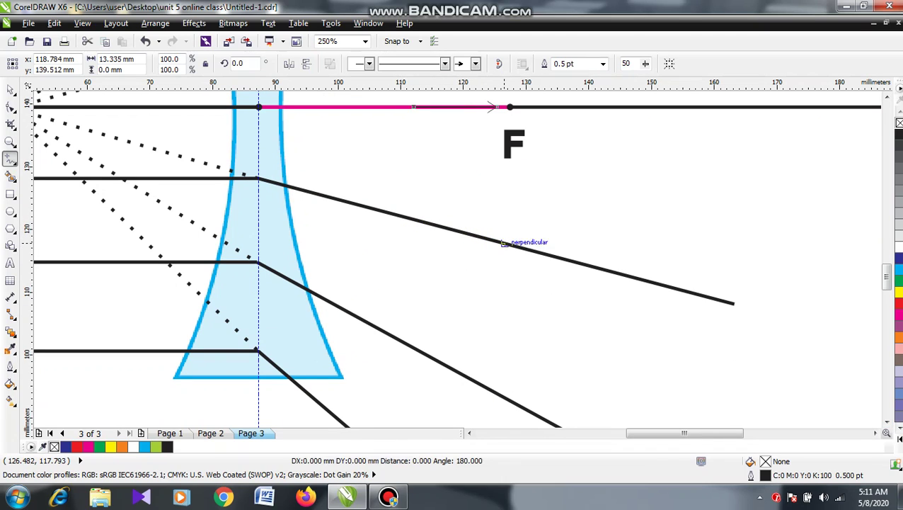
pyautogui.click(437, 225)
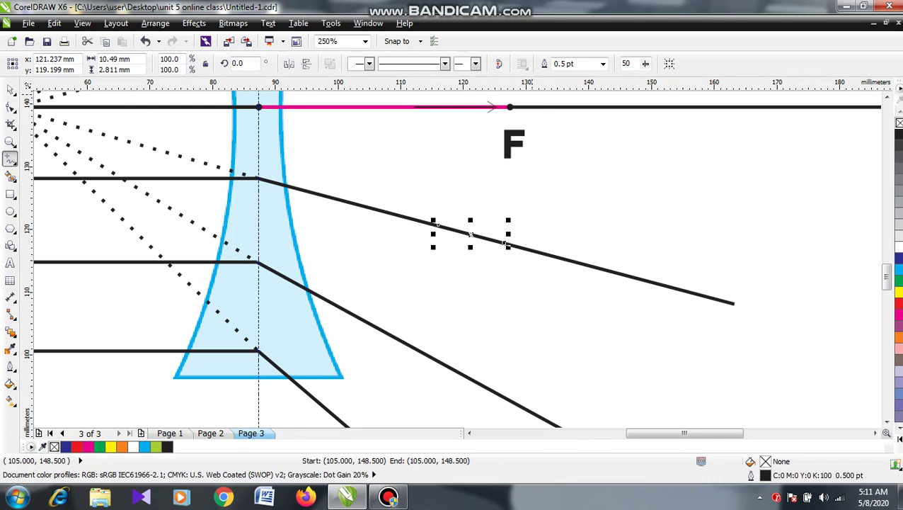
pyautogui.click(368, 63)
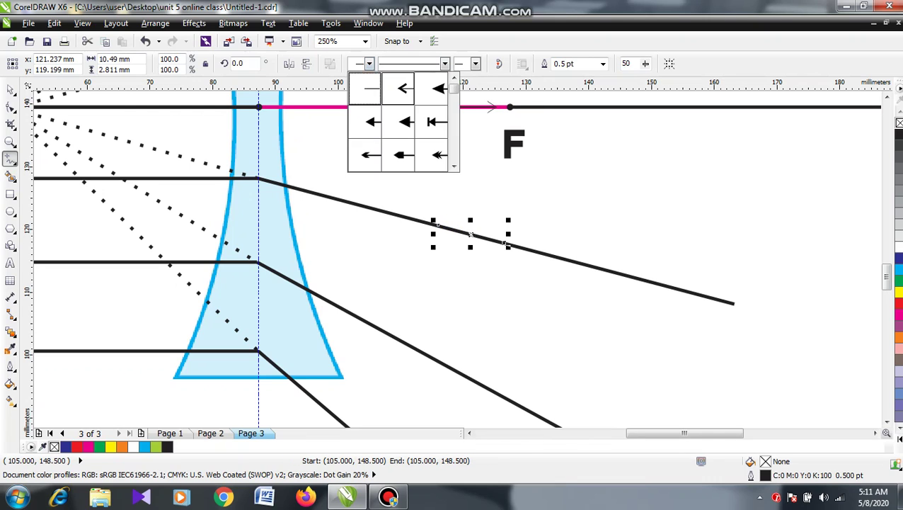
pyautogui.click(411, 92)
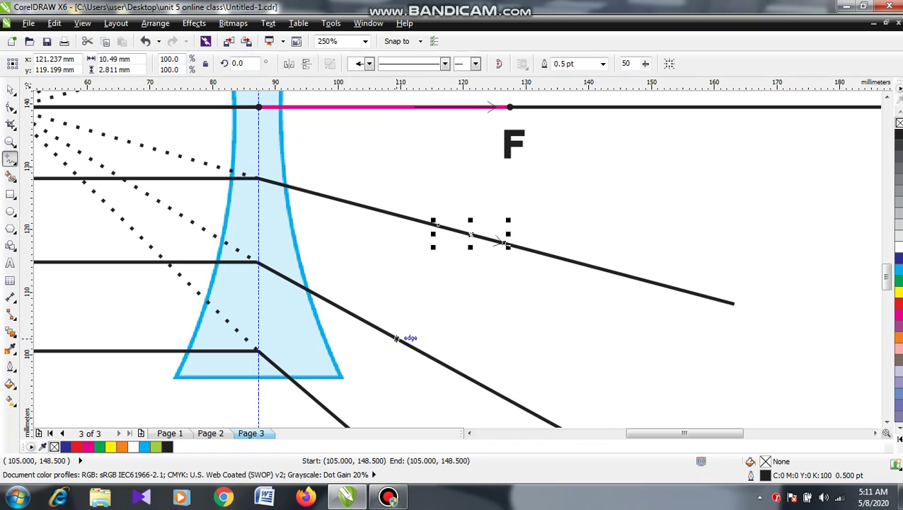
pyautogui.click(398, 339)
pyautogui.click(462, 374)
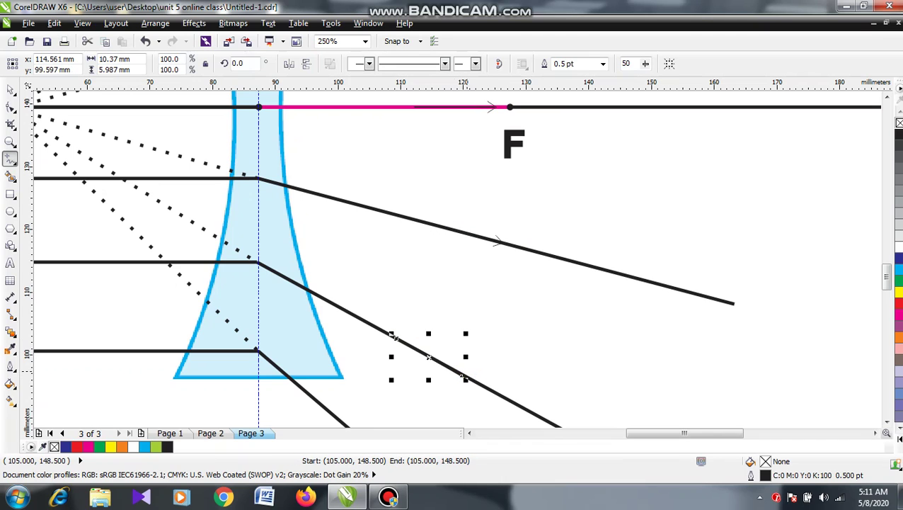
pyautogui.click(475, 64)
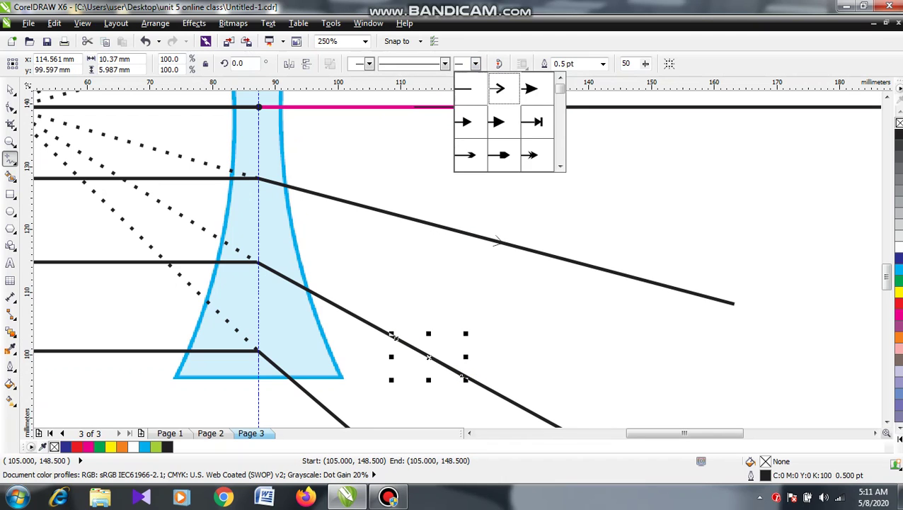
pyautogui.click(502, 88)
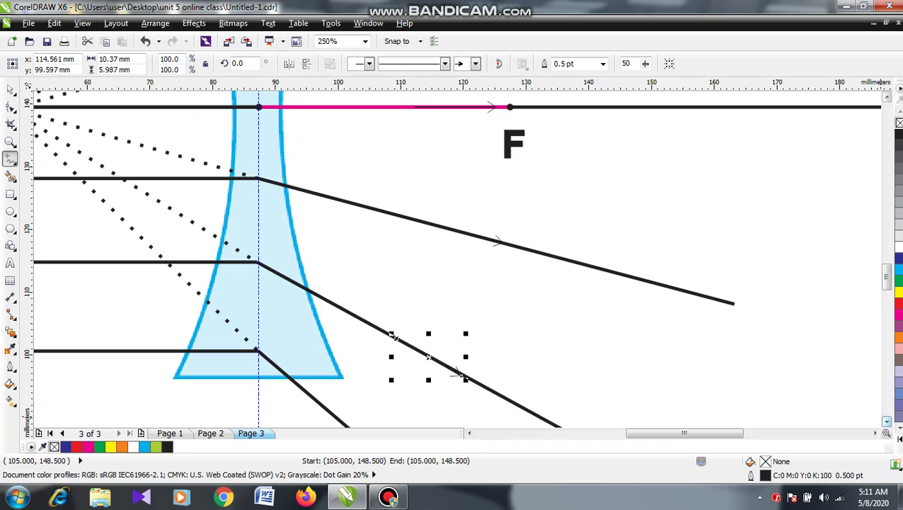
# Put an end-arrowed segment on the lowest refracted ray
pyautogui.scroll(-3, 456, 259)
pyautogui.scroll(-2, 425, 254)
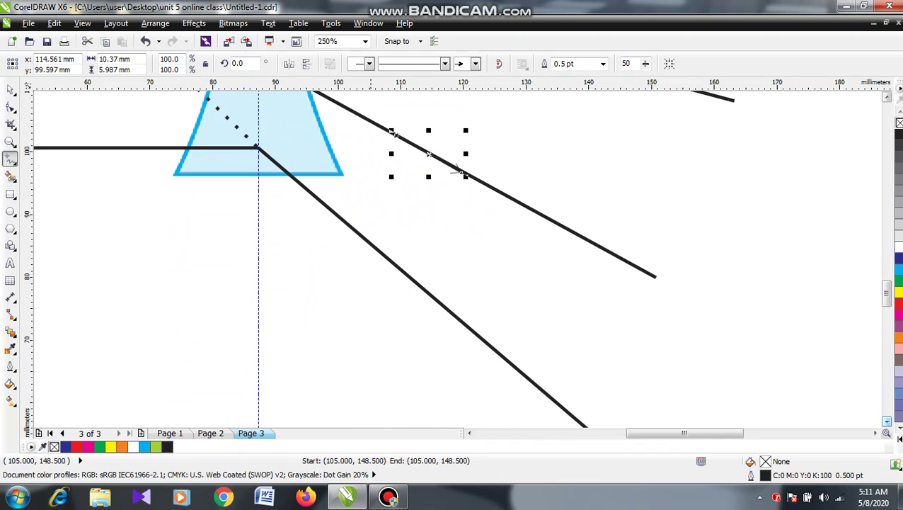
pyautogui.moveTo(390, 260); pyautogui.dragTo(439, 301)
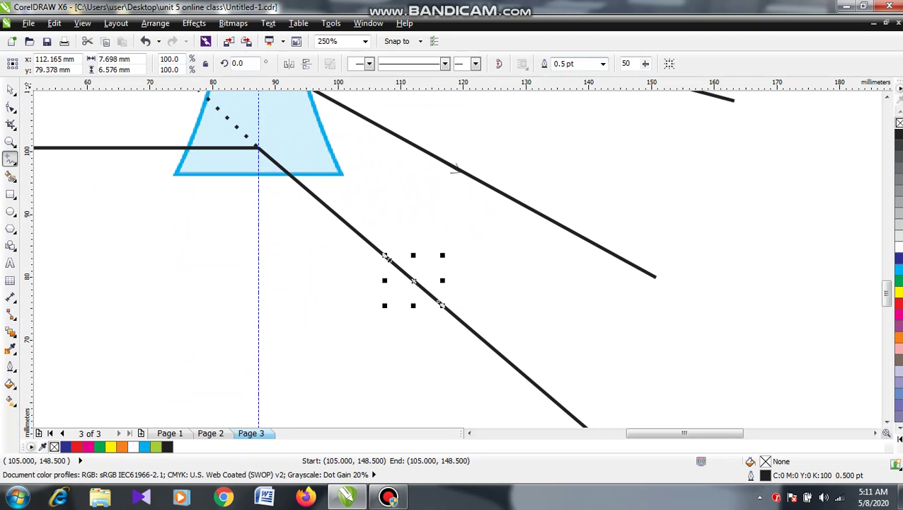
pyautogui.click(475, 64)
pyautogui.click(500, 88)
# Return to the Pick tool and select every object with Ctrl+A
pyautogui.press('space')
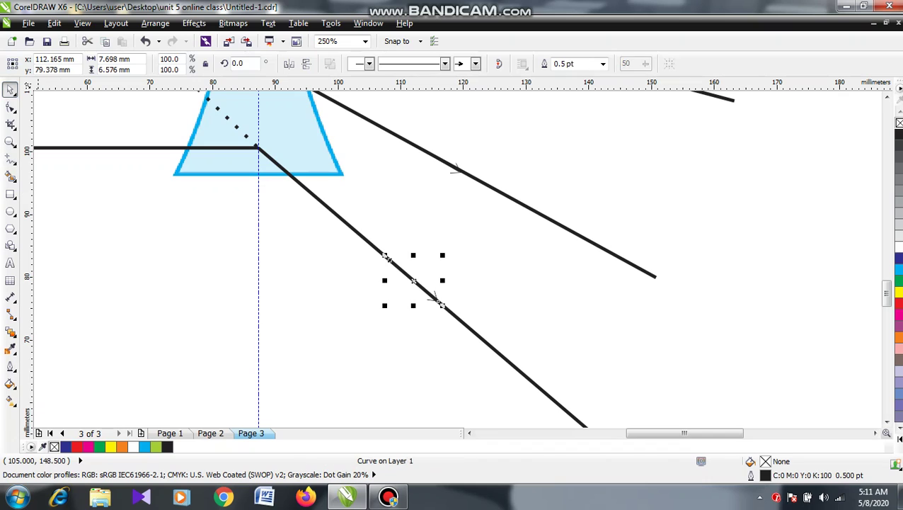
pyautogui.press('Escape')
pyautogui.hotkey('ctrl', 'a')
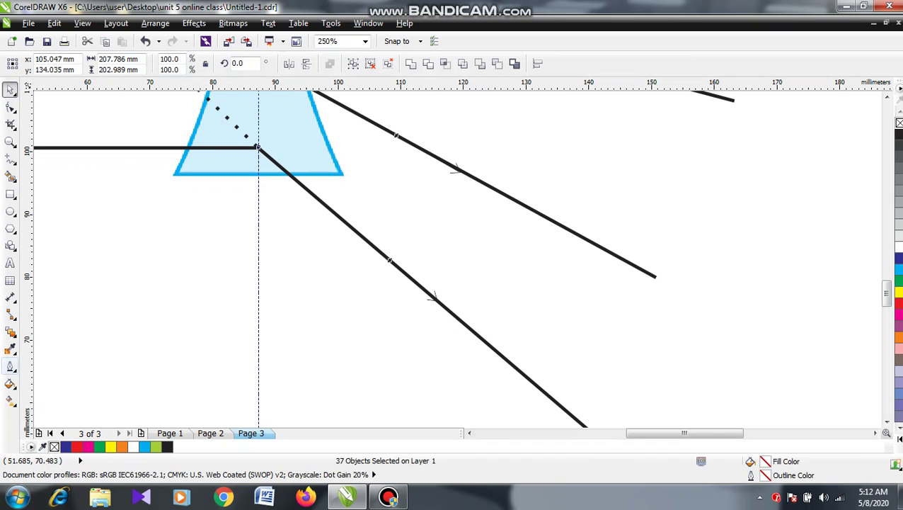
# Apply a thicker outline width to all selected rays
pyautogui.click(10, 365)
pyautogui.click(49, 256)
pyautogui.scroll(-2, 196, 304)
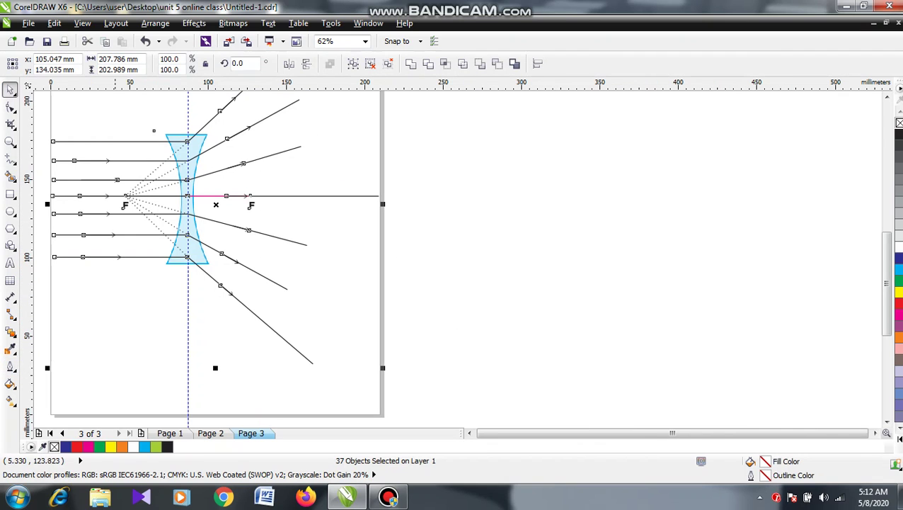
# Copy the second ray's arrow segment up onto the top incident ray with Copy Here
pyautogui.click(469, 433)
pyautogui.click(470, 432)
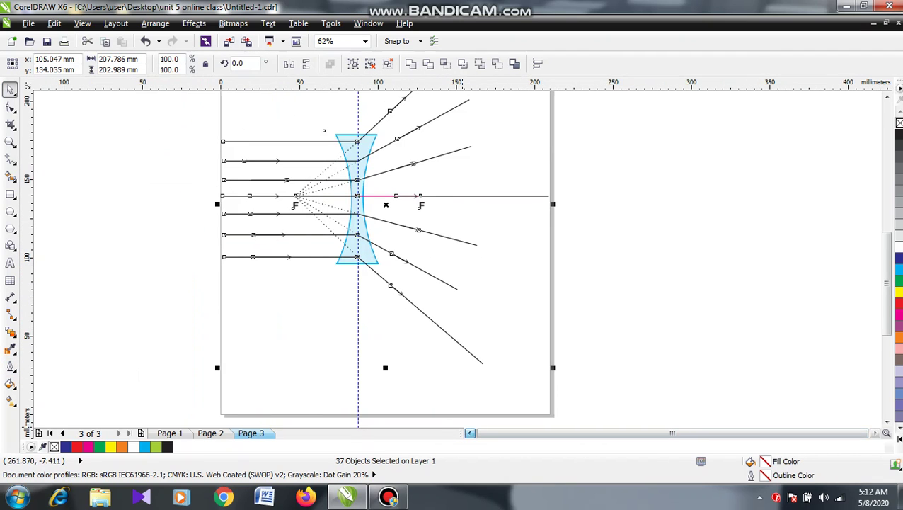
pyautogui.click(240, 132)
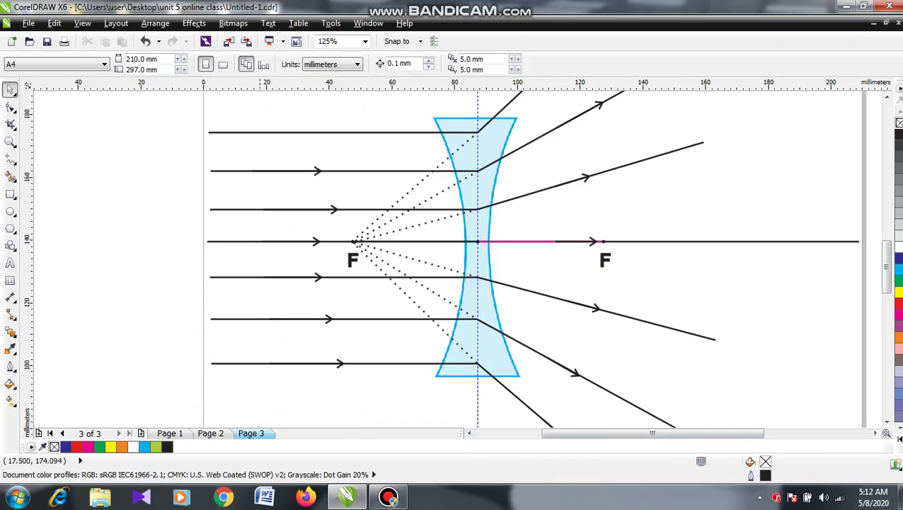
pyautogui.scroll(1, 239, 132)
pyautogui.click(315, 171)
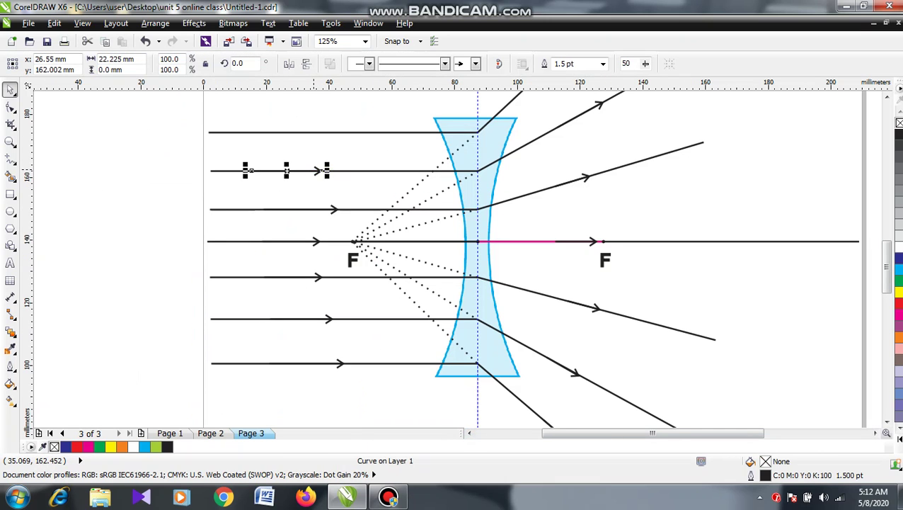
pyautogui.moveTo(315, 171); pyautogui.dragTo(329, 132)
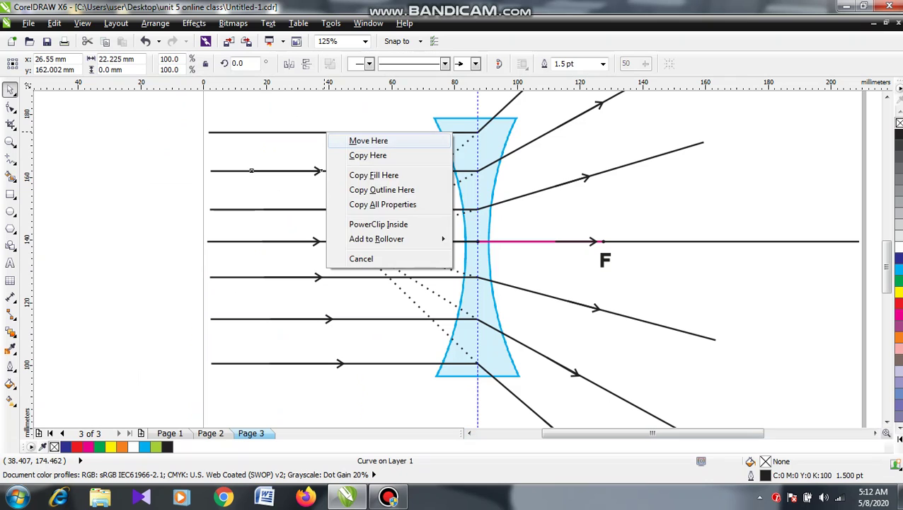
pyautogui.click(353, 155)
pyautogui.press('Escape')
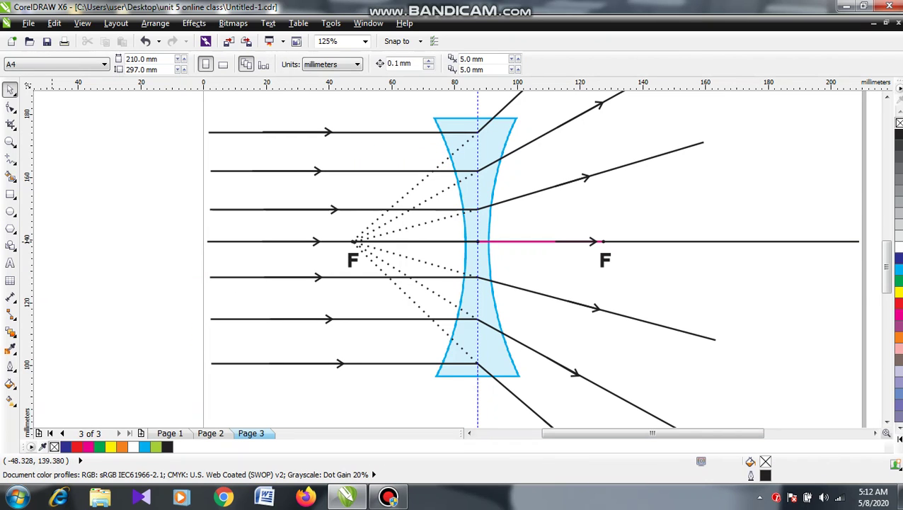
# Show the completed concave-lens diagram in F9 full-screen preview
pyautogui.press('F9')
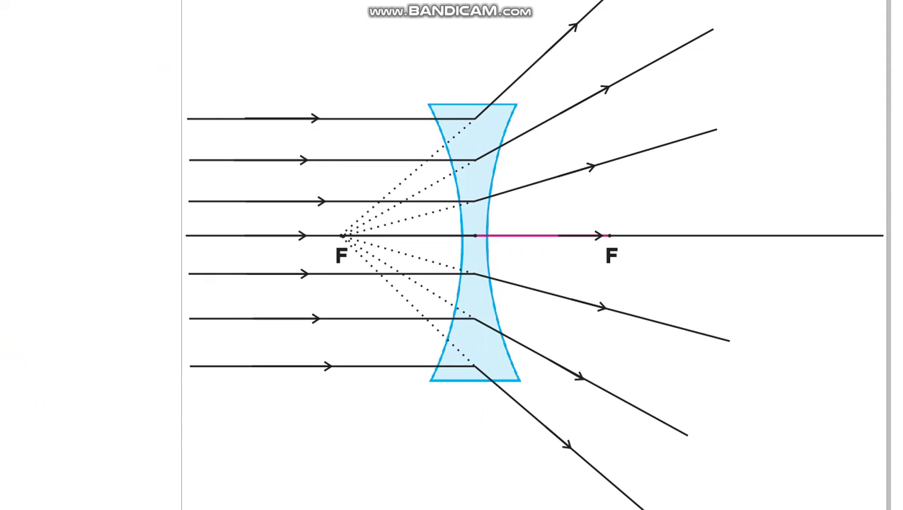